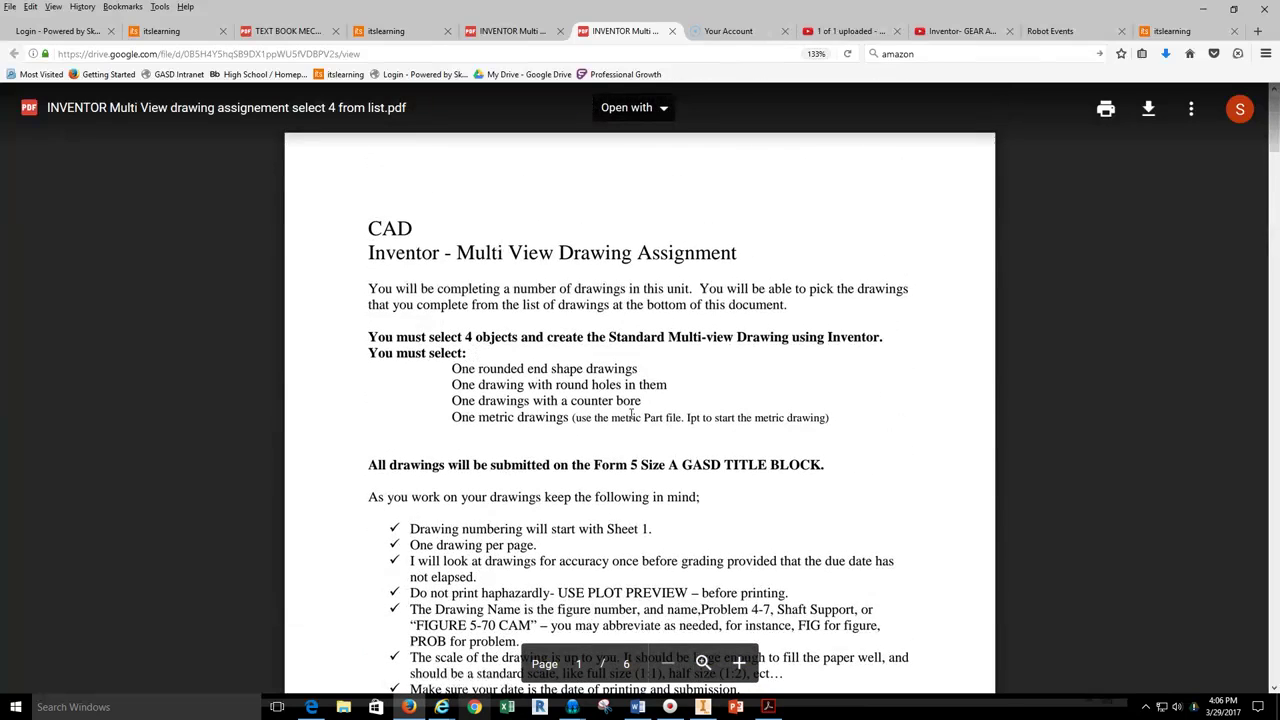
# Scroll the assignment PDF to page 3, where the Fig. 5-62 Pivot arm drawing appears
pyautogui.scroll(-20, 631, 413)
pyautogui.scroll(-4, 631, 413)
pyautogui.scroll(2, 631, 413)
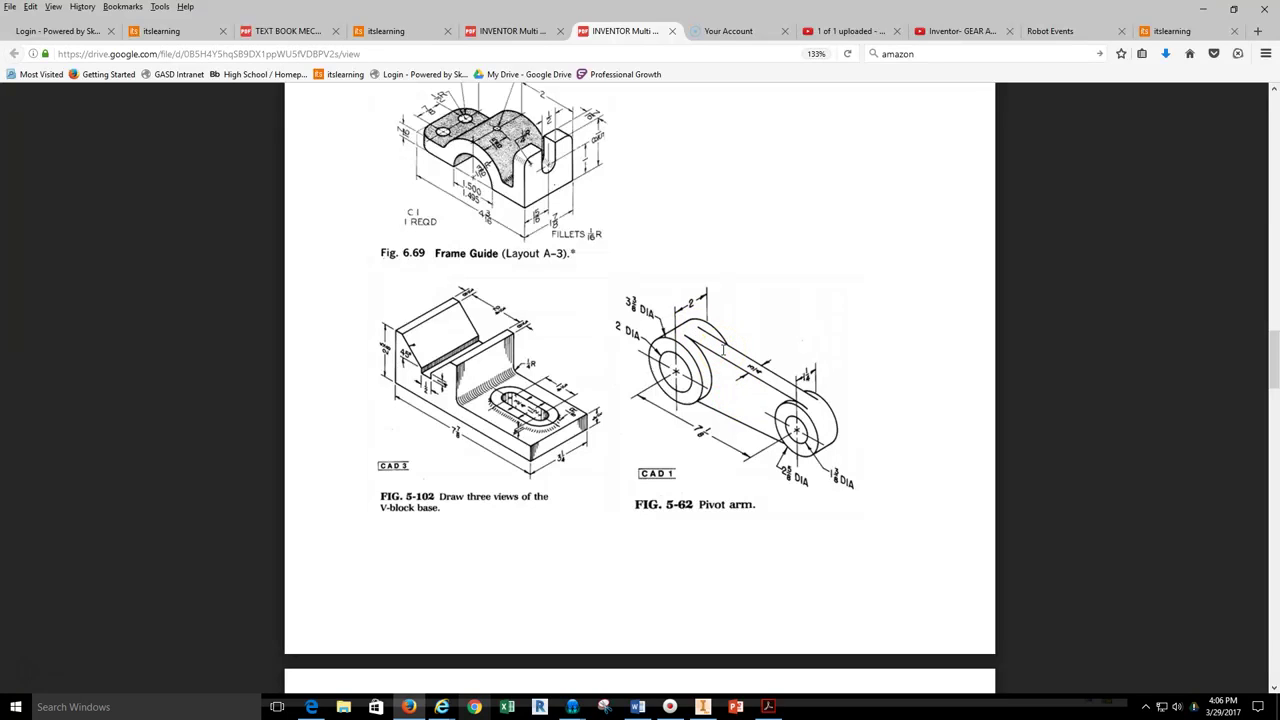
# In Inventor, start a 2D sketch on the XY plane and centre a circle on the origin
pyautogui.click(700, 706)
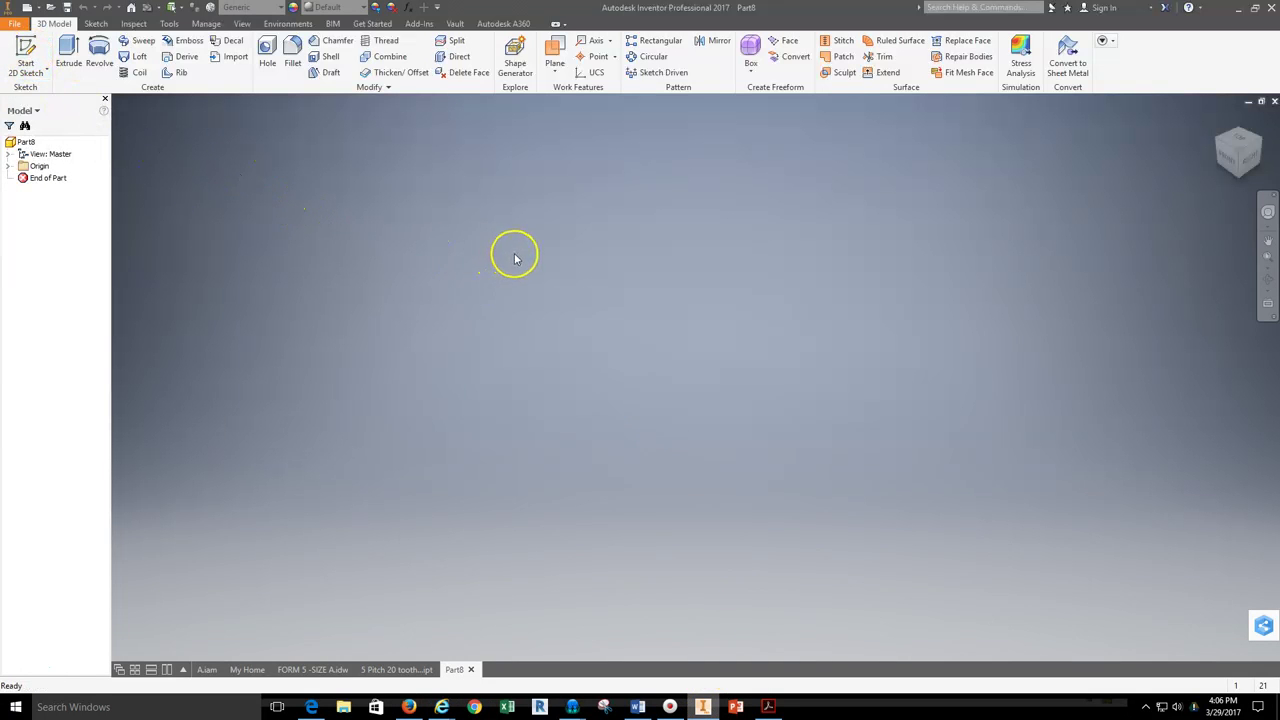
pyautogui.click(25, 50)
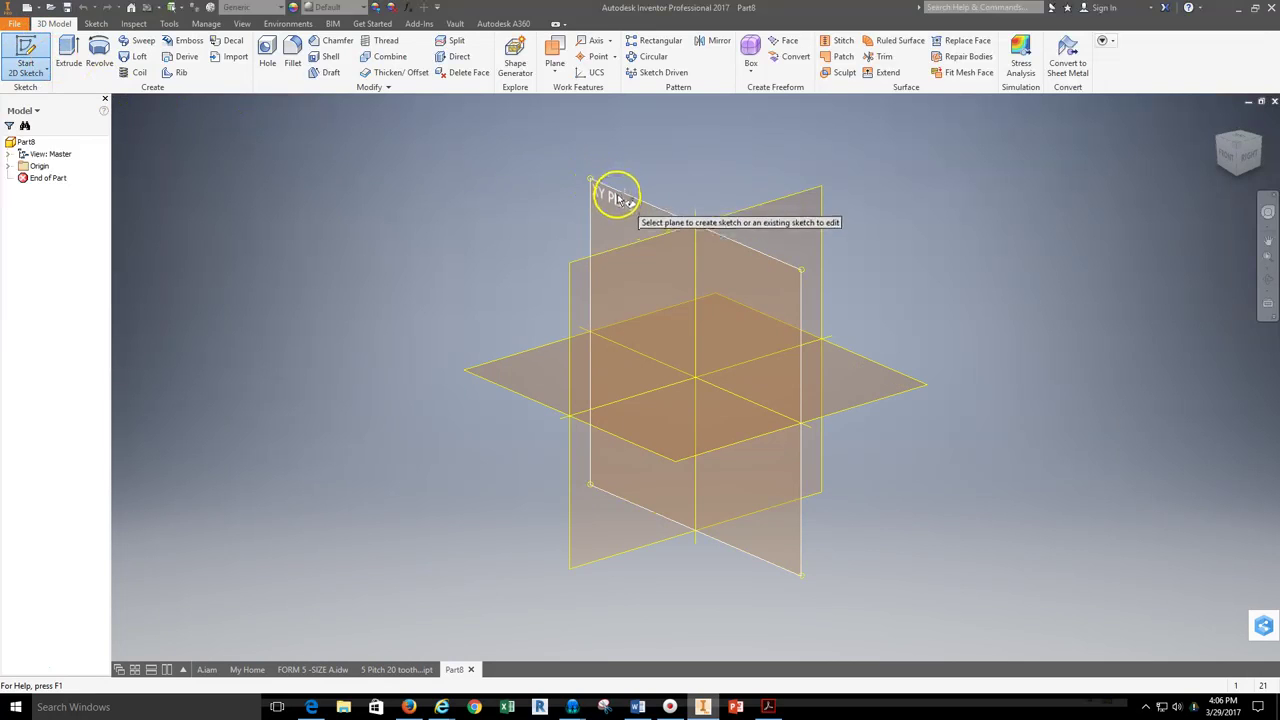
pyautogui.click(625, 198)
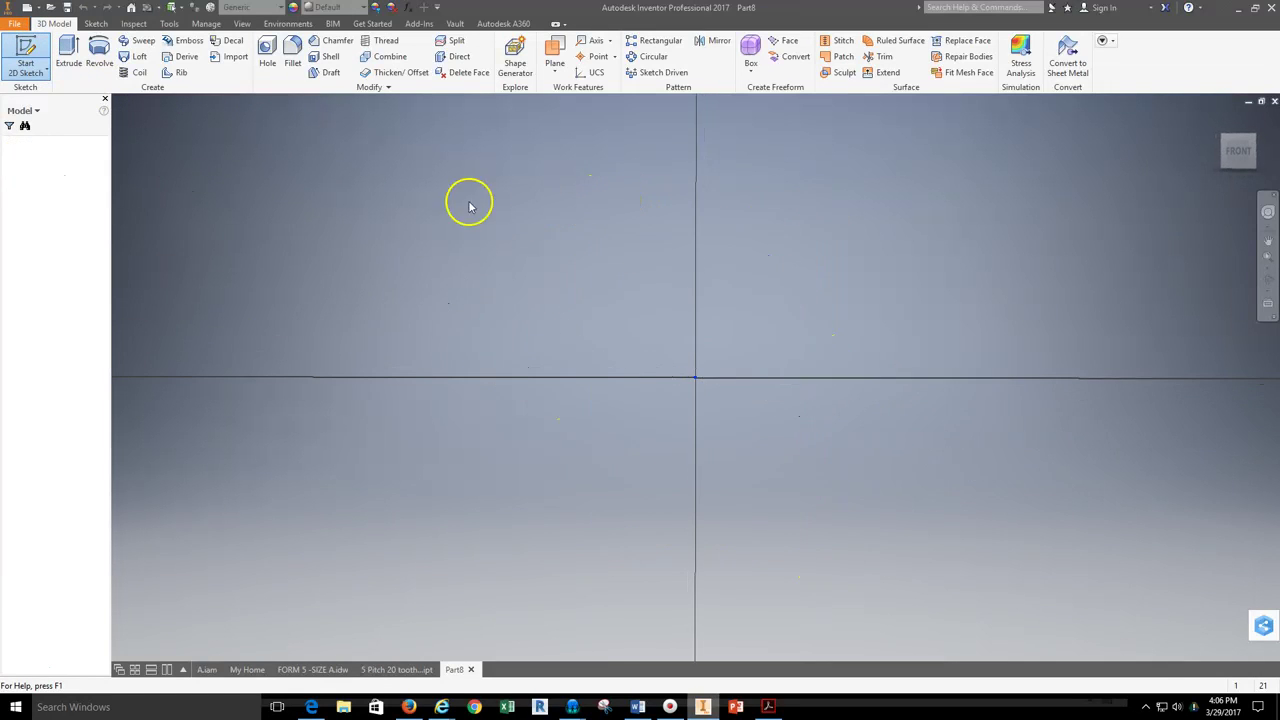
pyautogui.click(104, 50)
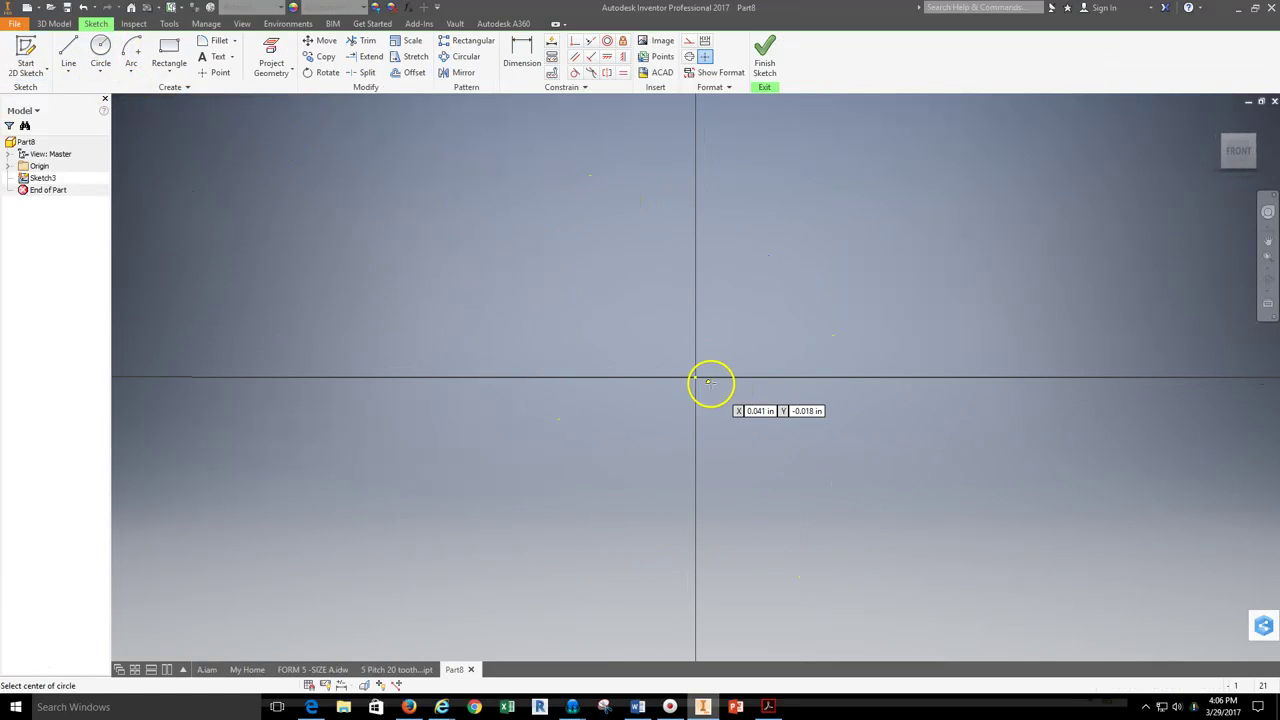
pyautogui.click(695, 377)
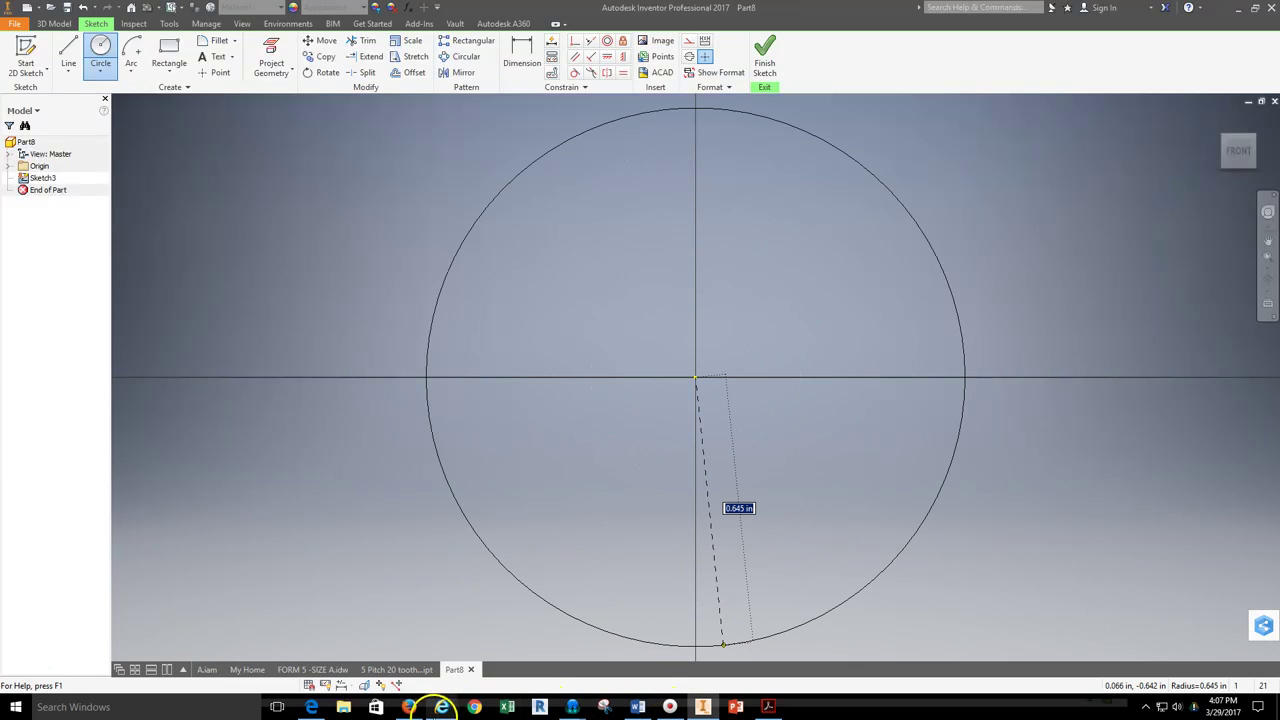
# Check the PDF drawing, then give the origin circle a 3 3/8 diameter
pyautogui.moveTo(409, 706)
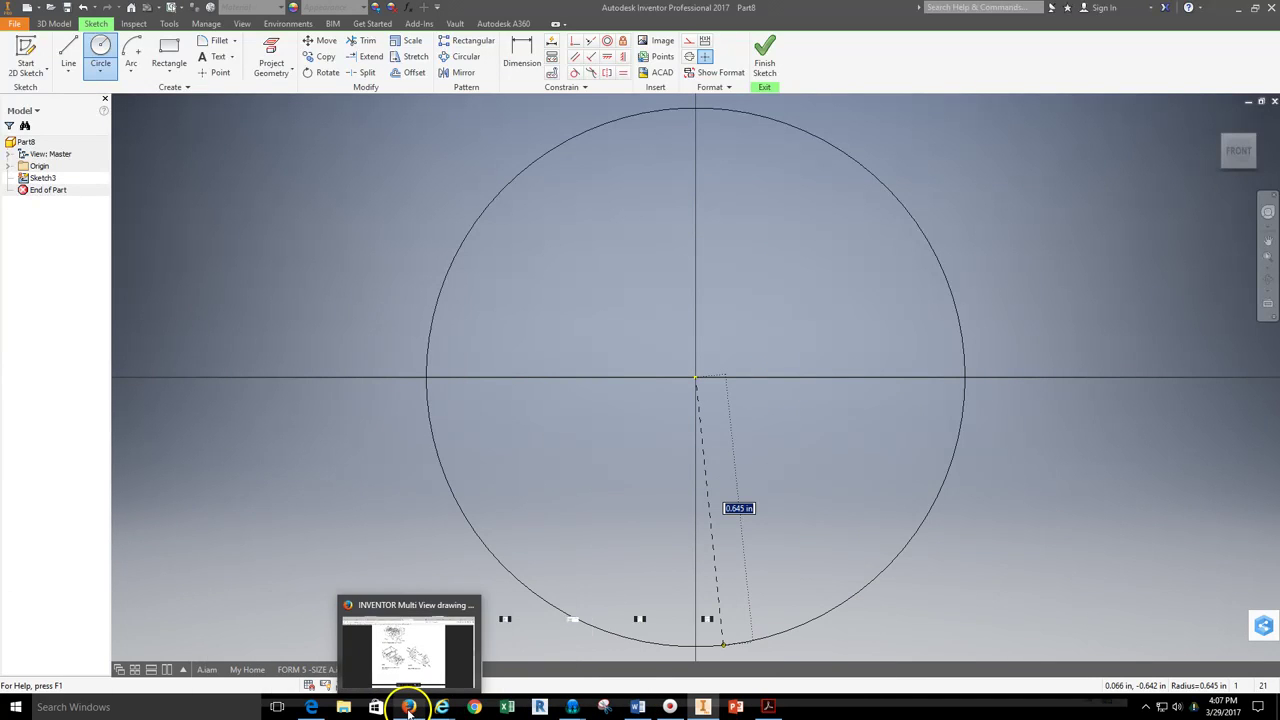
pyautogui.click(404, 676)
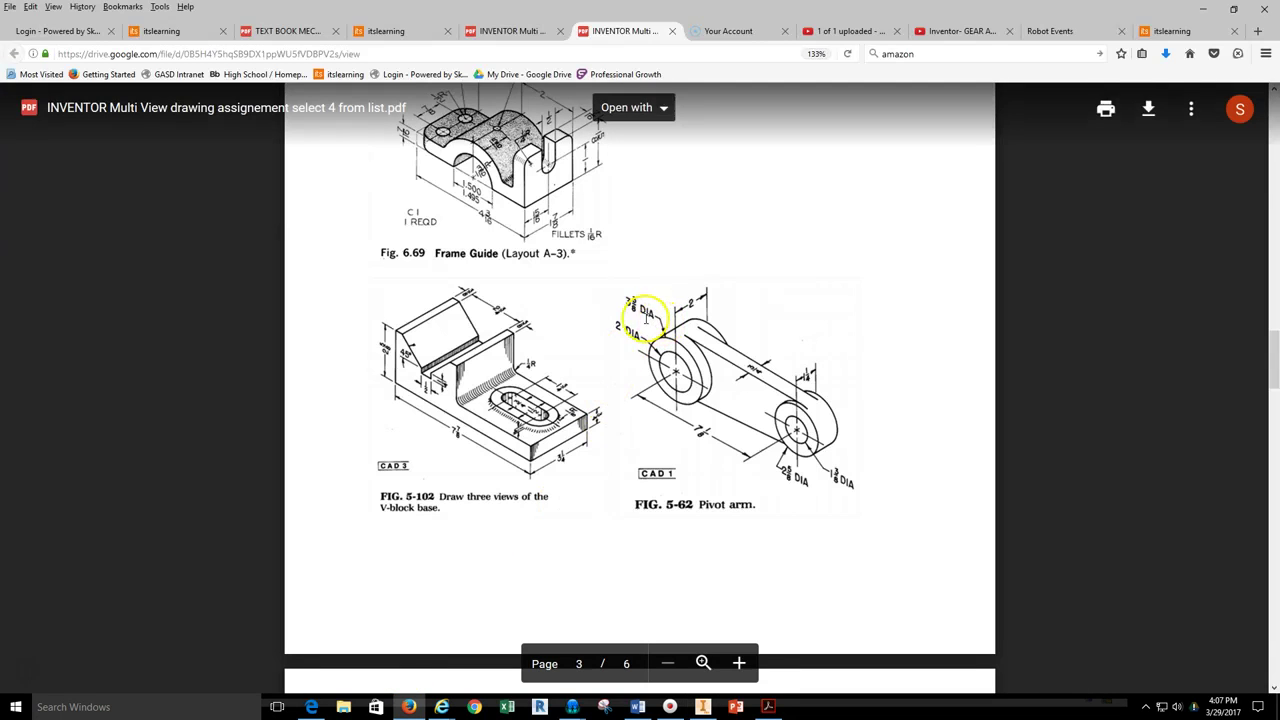
pyautogui.click(703, 706)
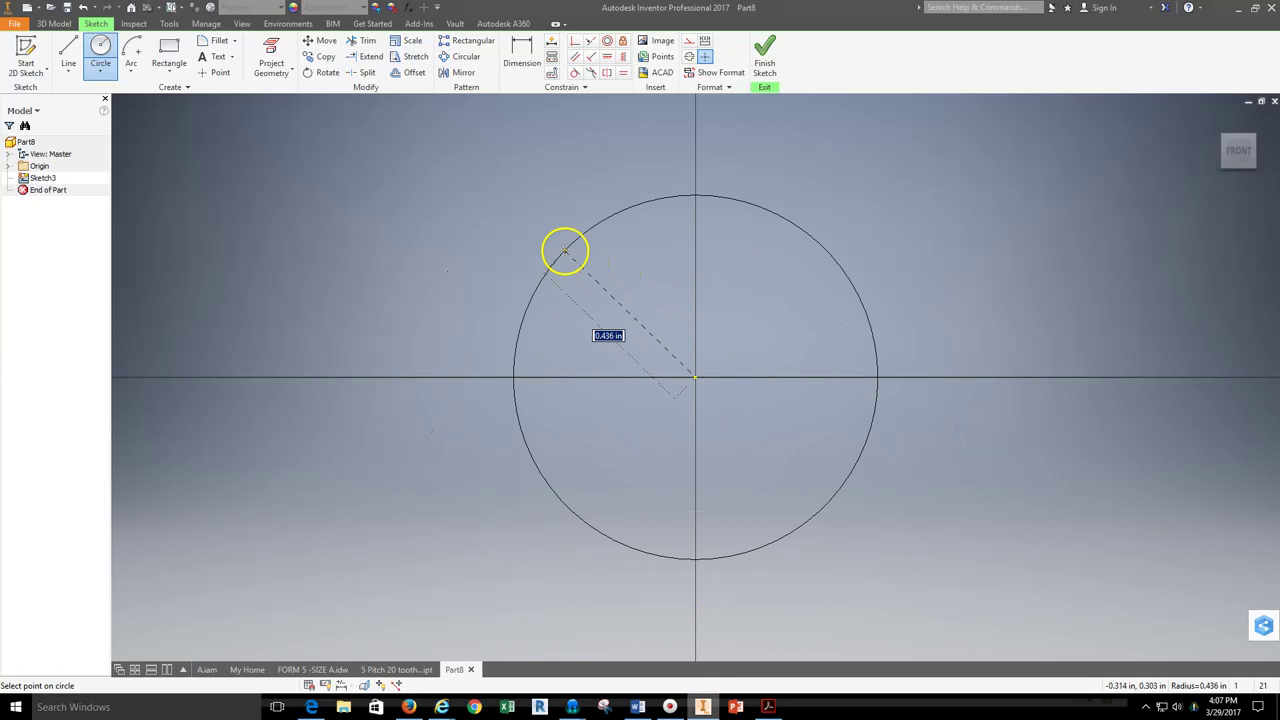
pyautogui.rightClick(565, 253)
pyautogui.click(545, 369)
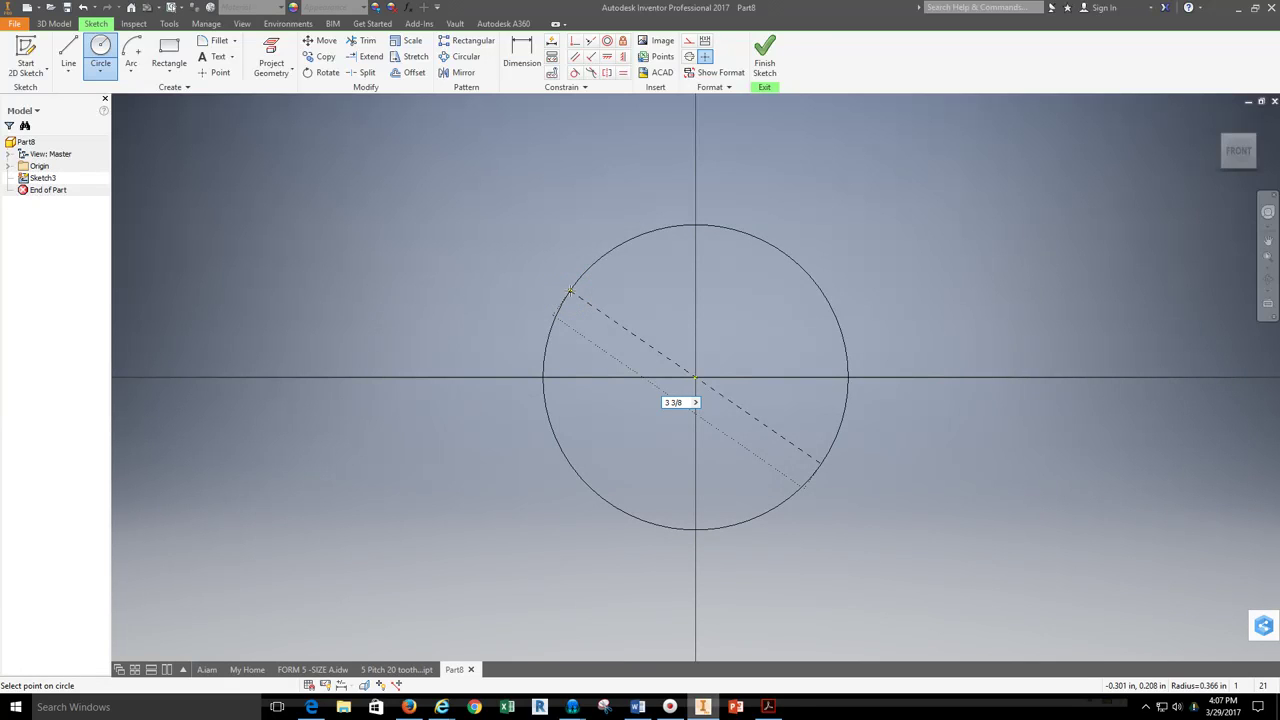
pyautogui.press('Return')
pyautogui.scroll(-5, 572, 289)
pyautogui.scroll(3, 594, 266)
pyautogui.moveTo(594, 266); pyautogui.dragTo(462, 299, button='middle')
pyautogui.click(68, 55)
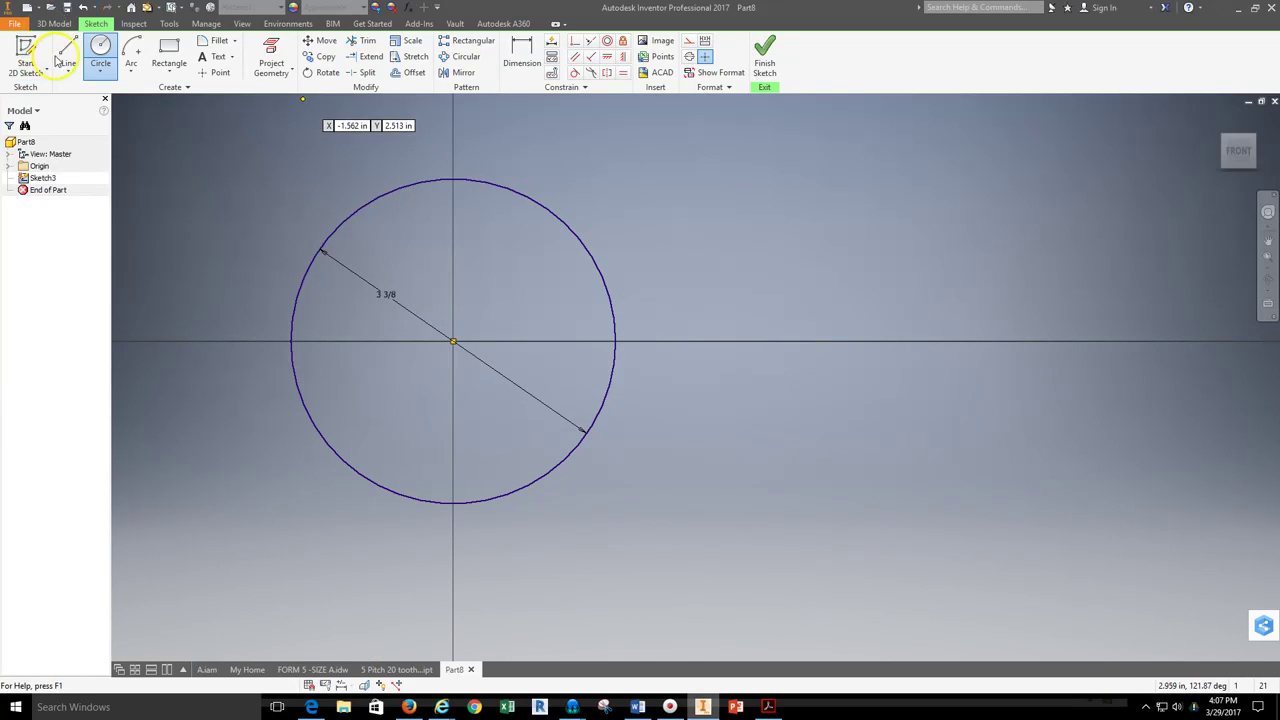
# Draw a 7 1/8 horizontal line from the large circle's centre
pyautogui.click(453, 341)
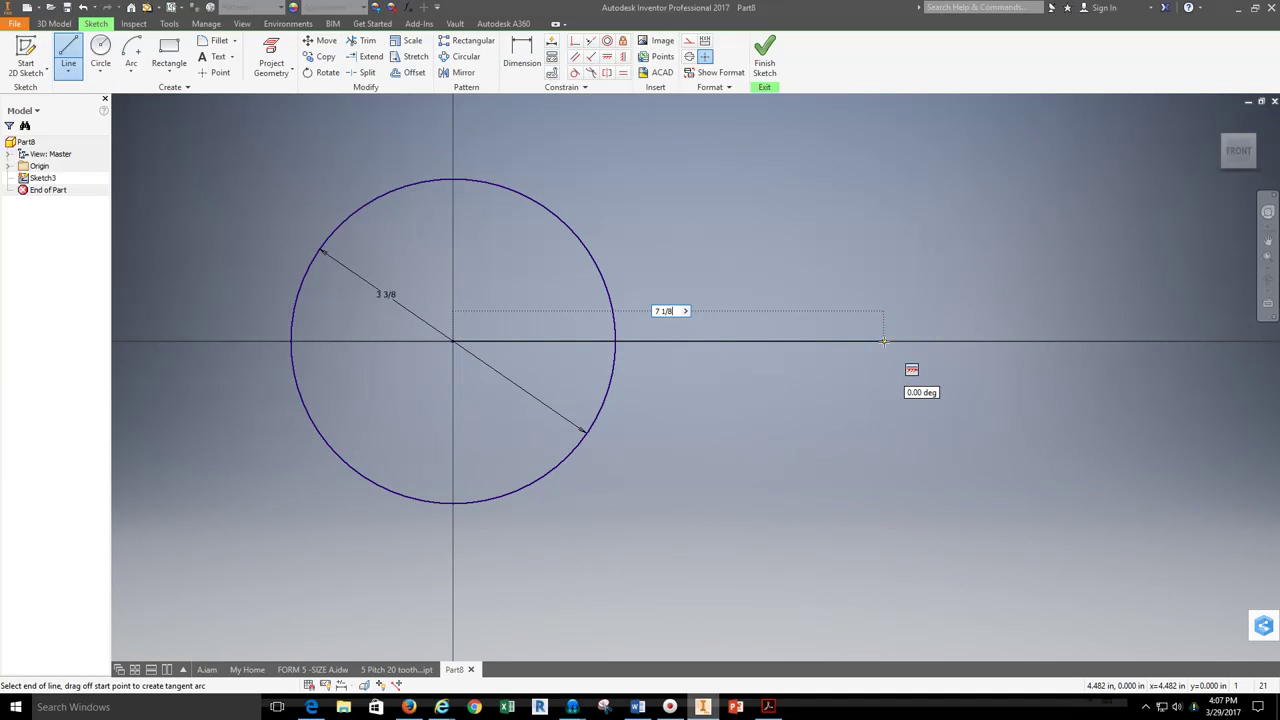
pyautogui.write('7 1/8')
pyautogui.press('Return')
pyautogui.moveTo(857, 323); pyautogui.dragTo(689, 320, button='middle')
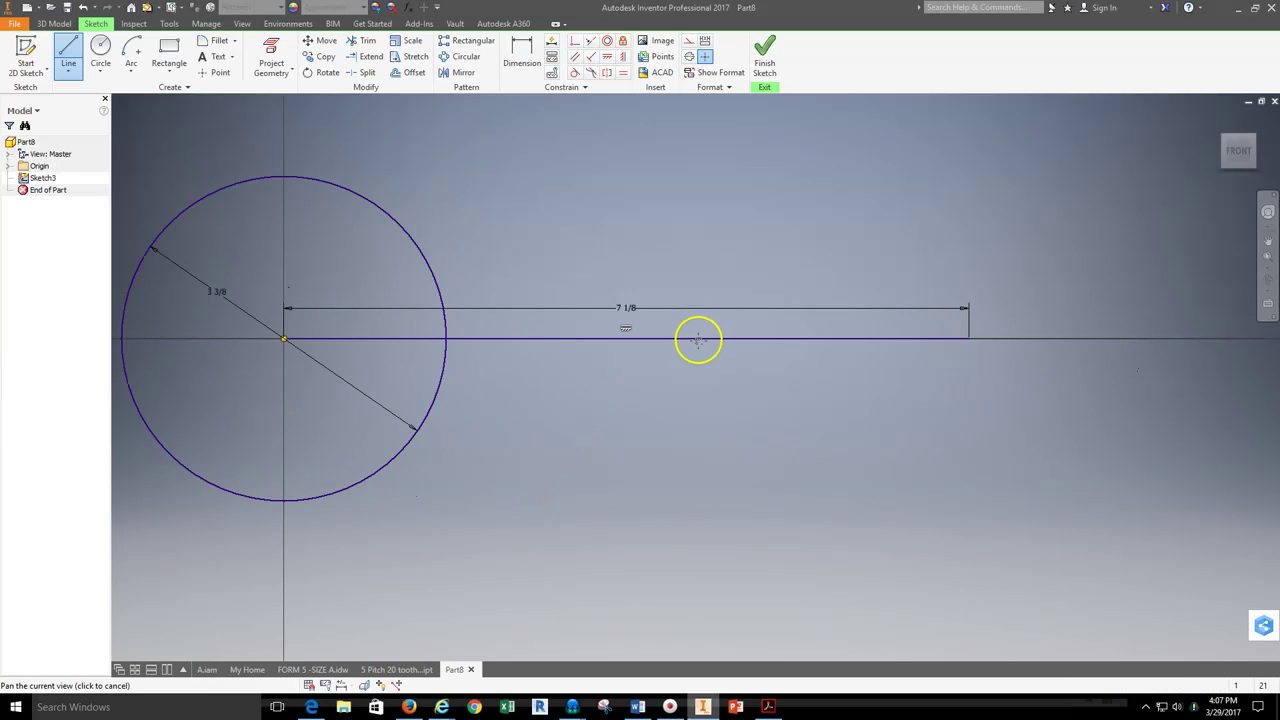
# Add a 2 5/8 diameter circle centred on the line's far end
pyautogui.click(100, 48)
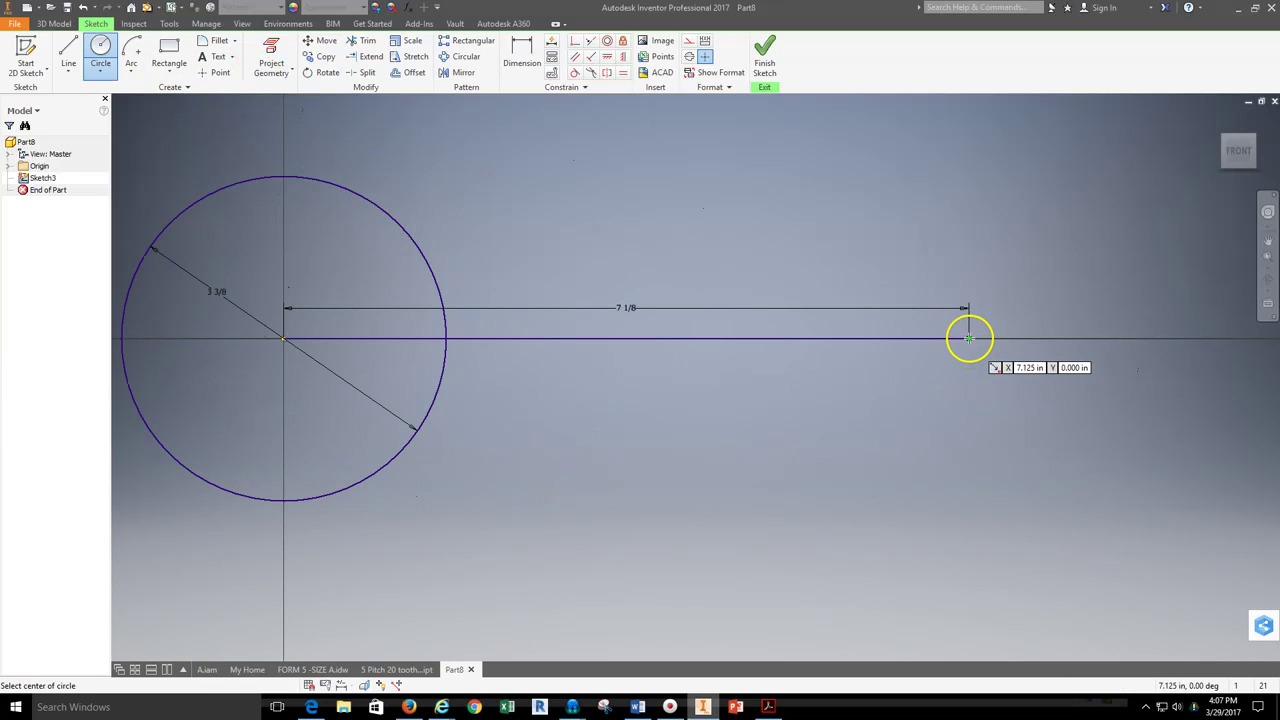
pyautogui.click(969, 341)
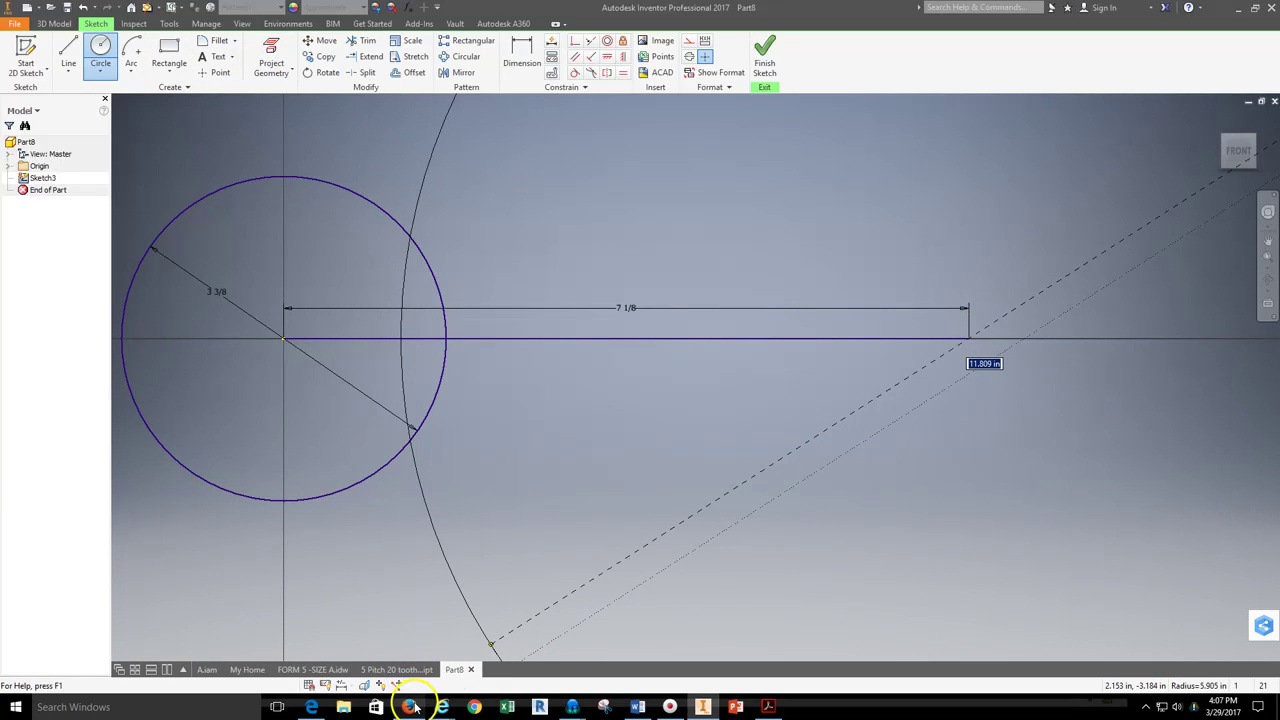
pyautogui.moveTo(411, 706)
pyautogui.click(408, 660)
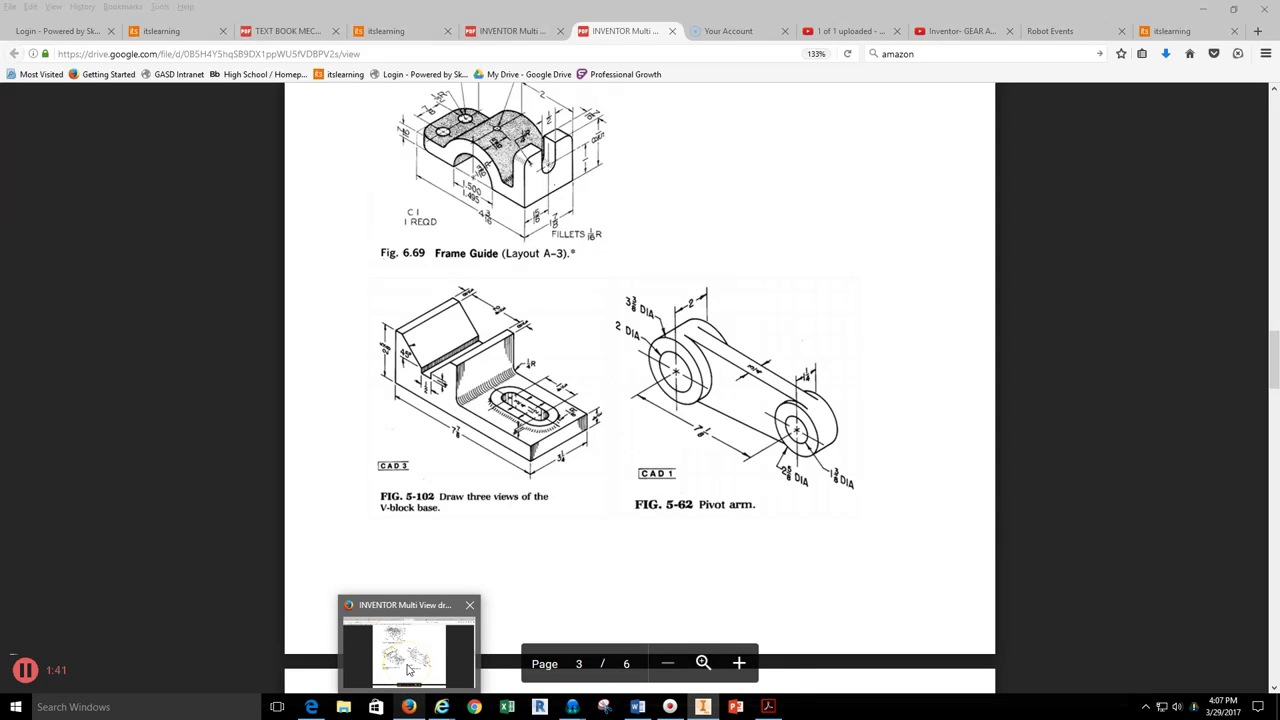
pyautogui.click(703, 707)
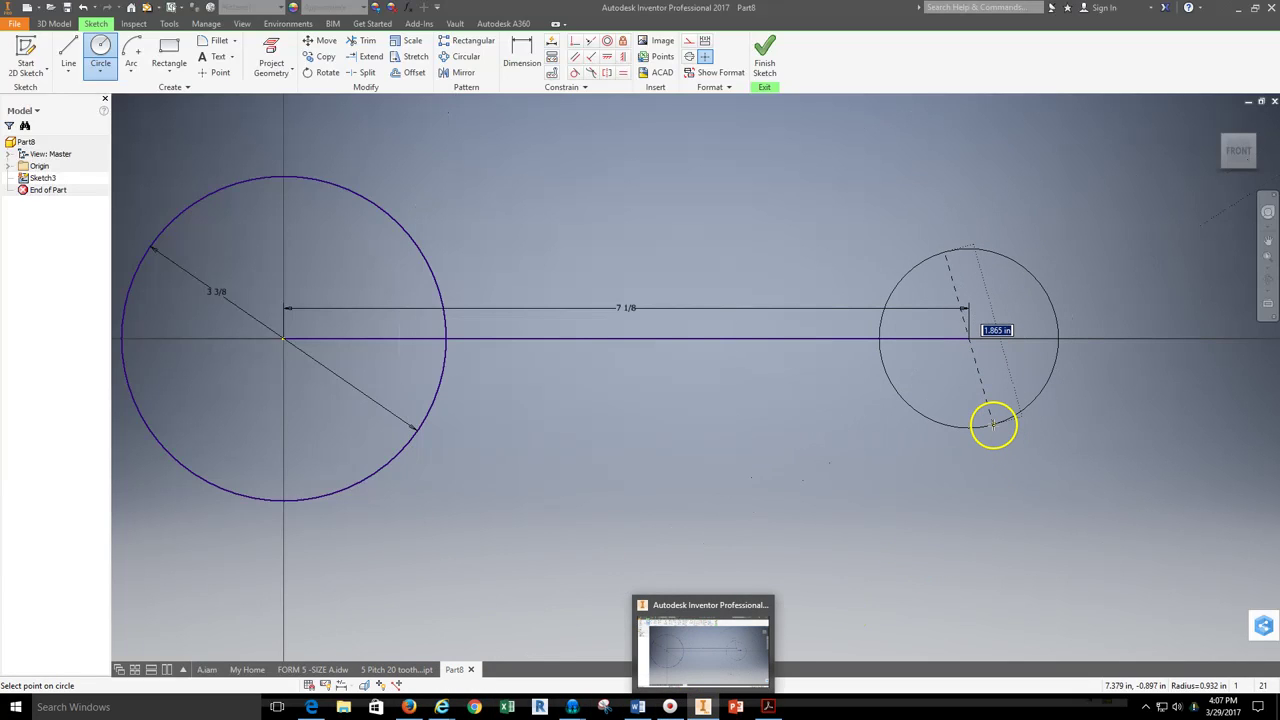
pyautogui.write('2 5/')
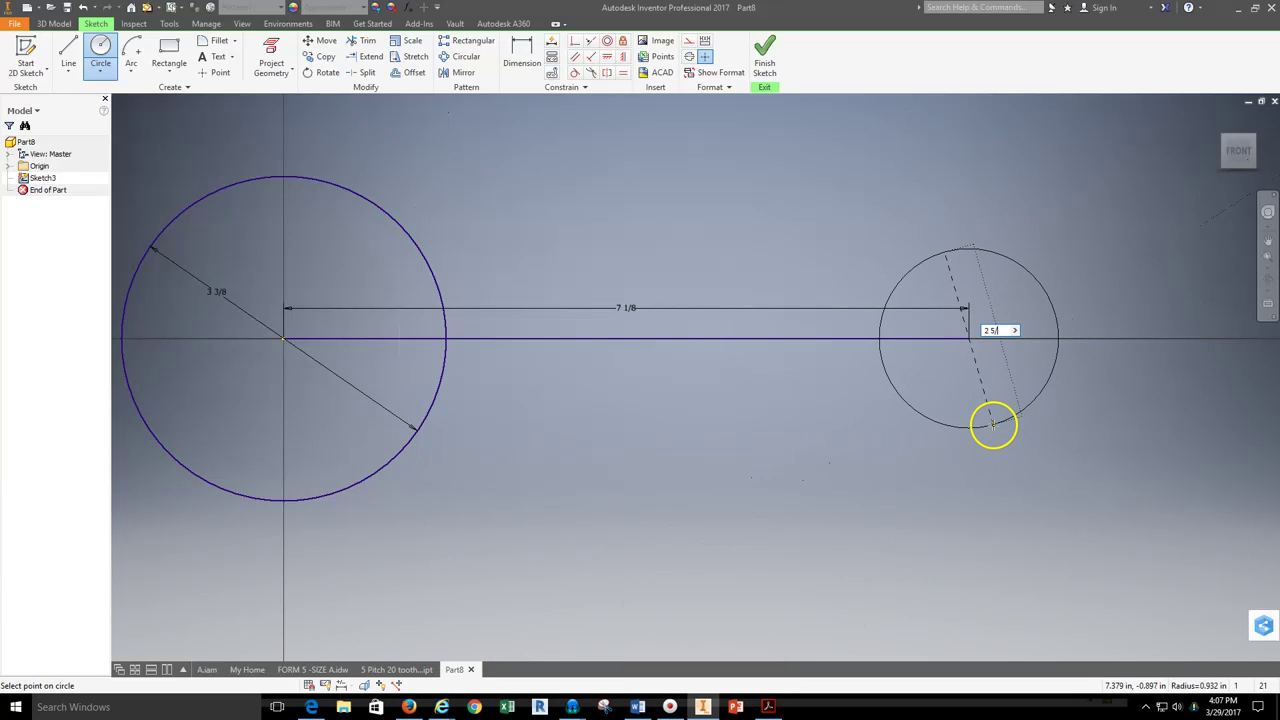
pyautogui.write('8')
pyautogui.press('Return')
pyautogui.scroll(-3, 545, 283)
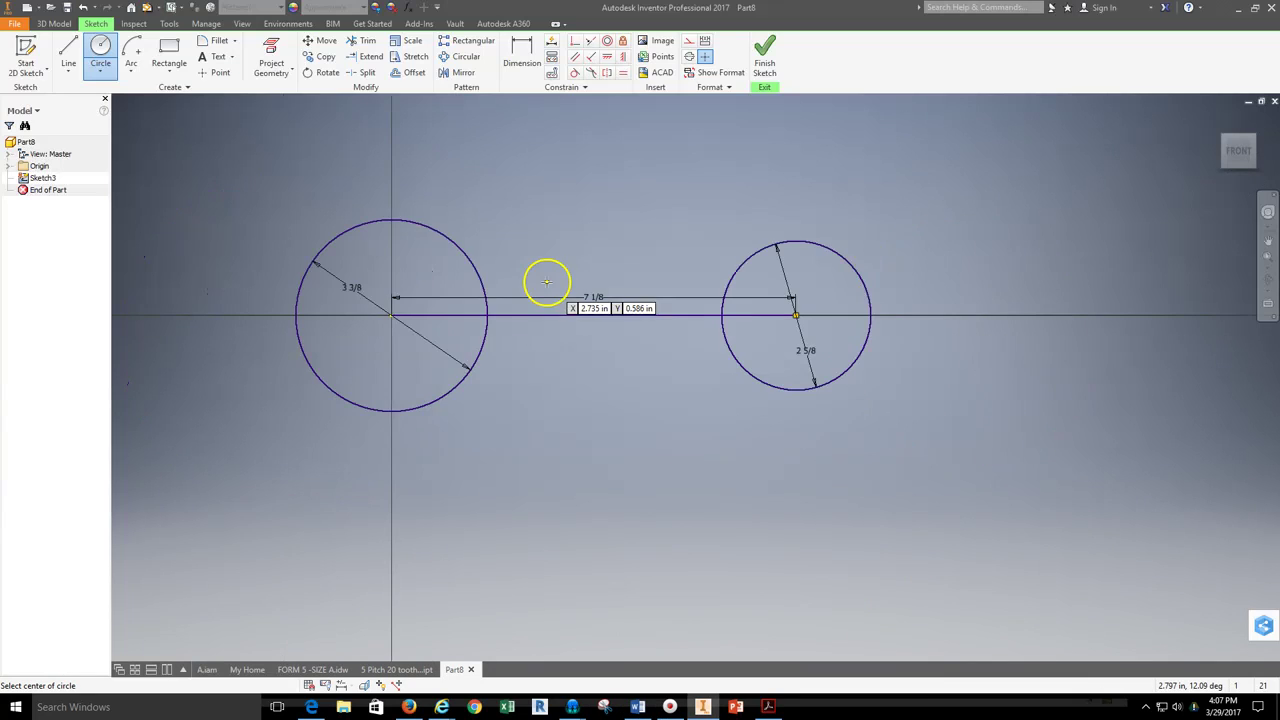
# Cancel the stray circle and draw the upper web line from the small circle's top to the large circle's top
pyautogui.click(796, 241)
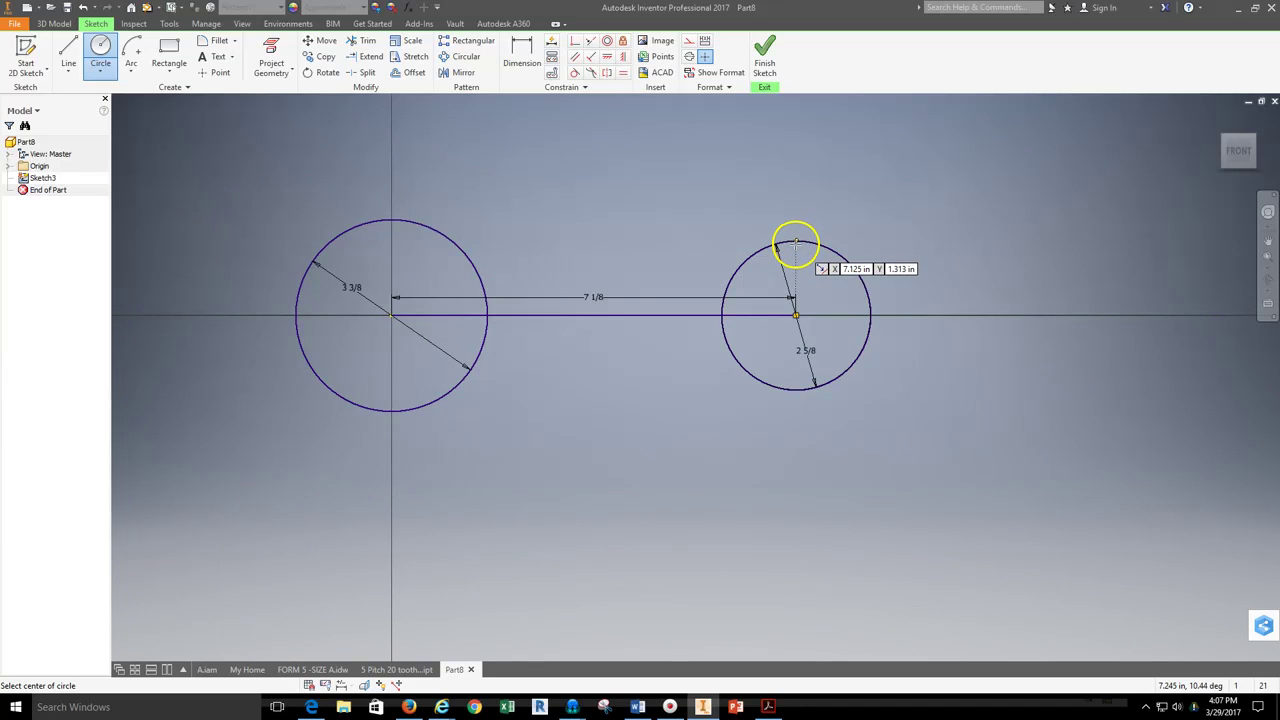
pyautogui.click(796, 241)
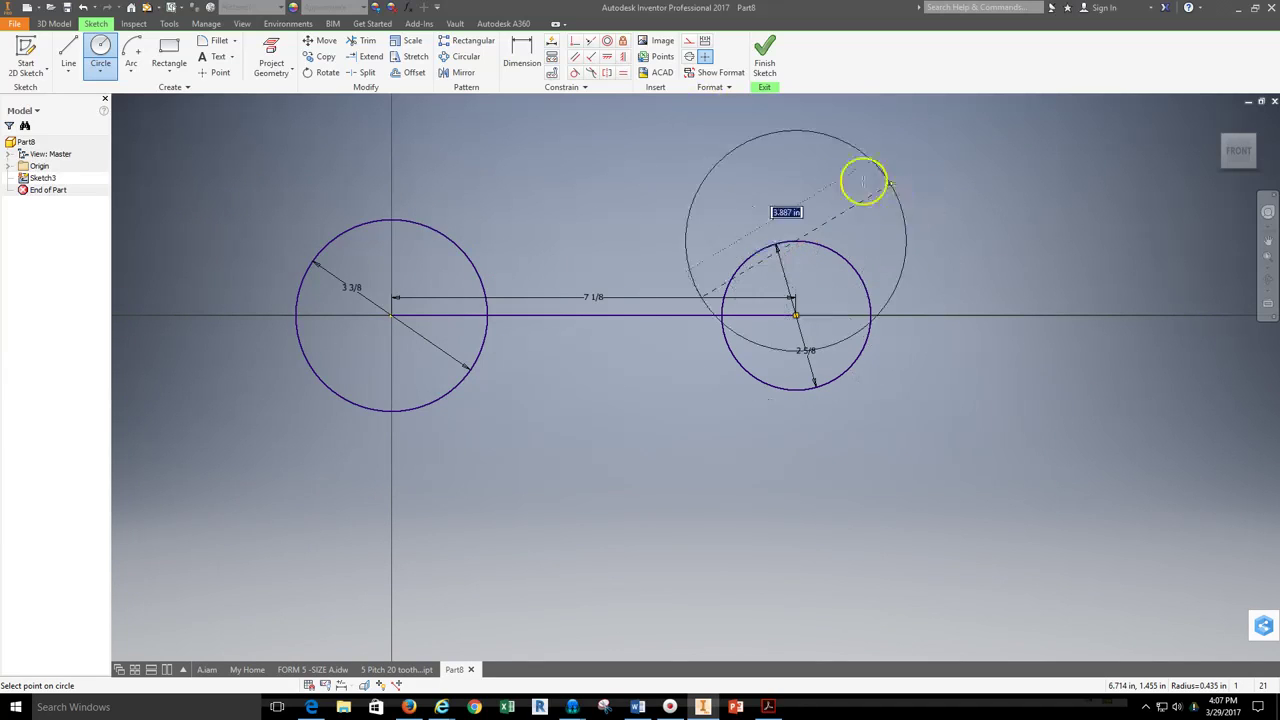
pyautogui.press('Escape')
pyautogui.click(66, 50)
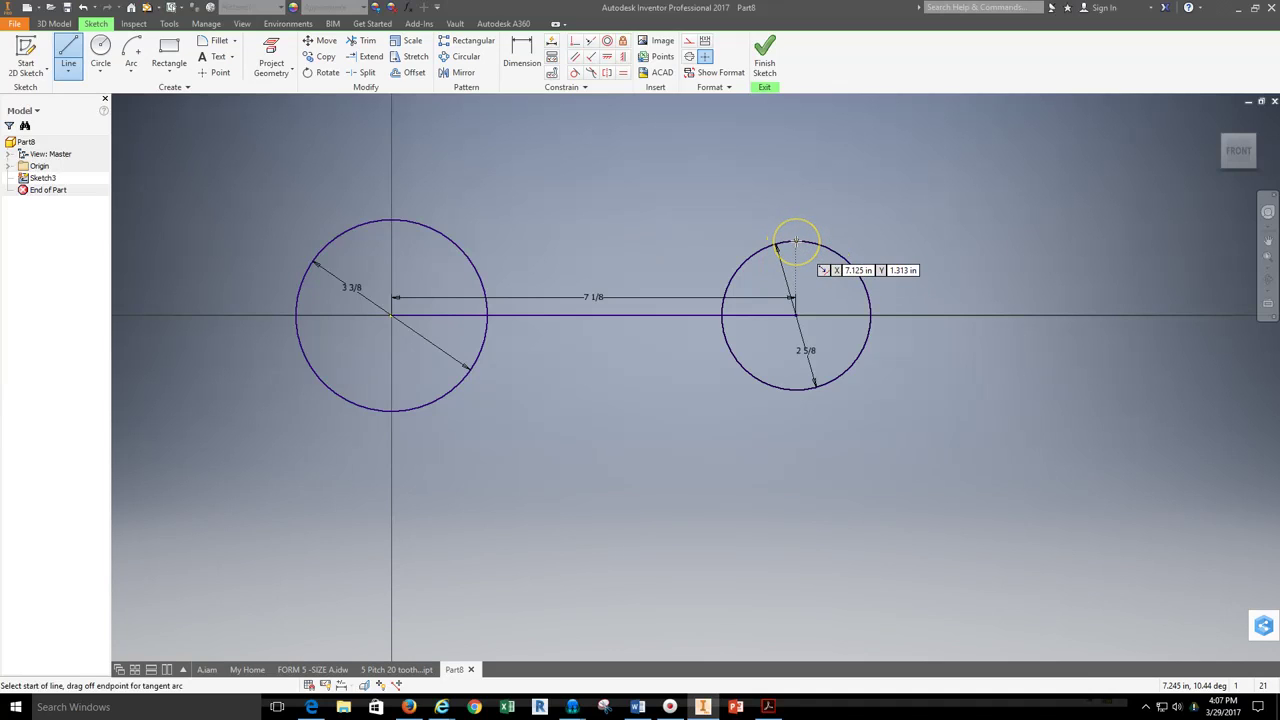
pyautogui.click(796, 241)
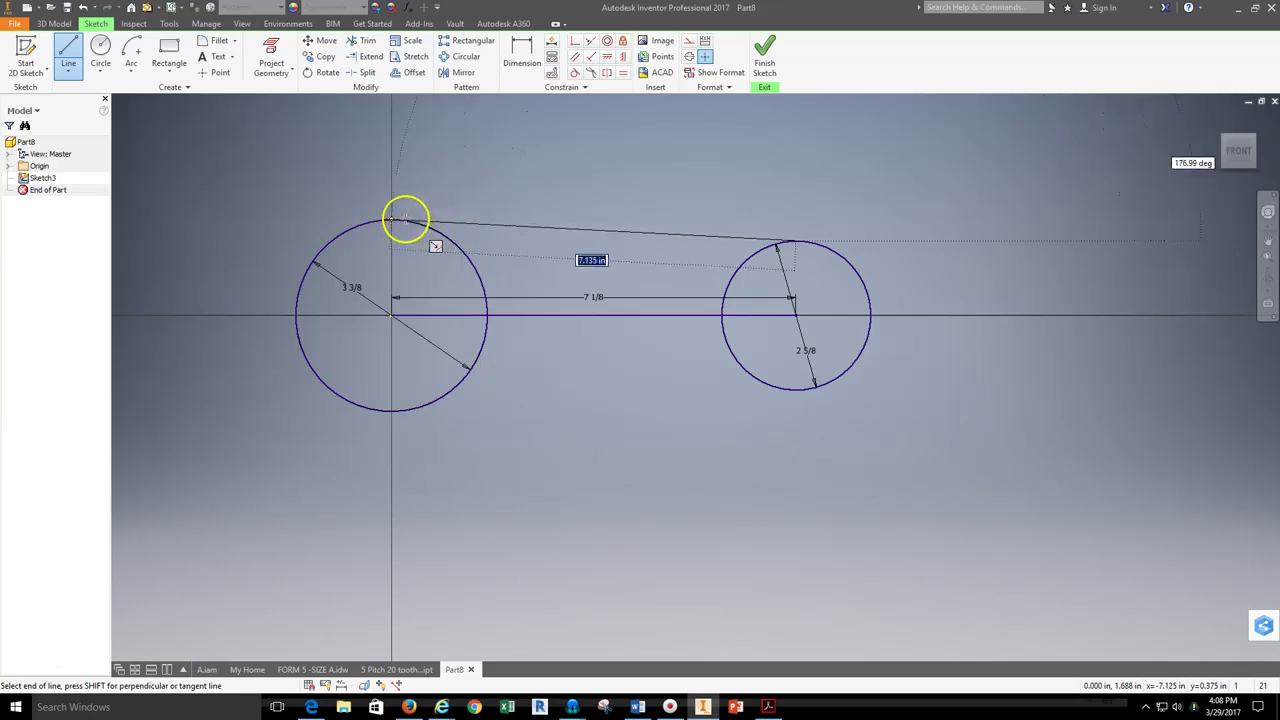
pyautogui.scroll(5, 398, 216)
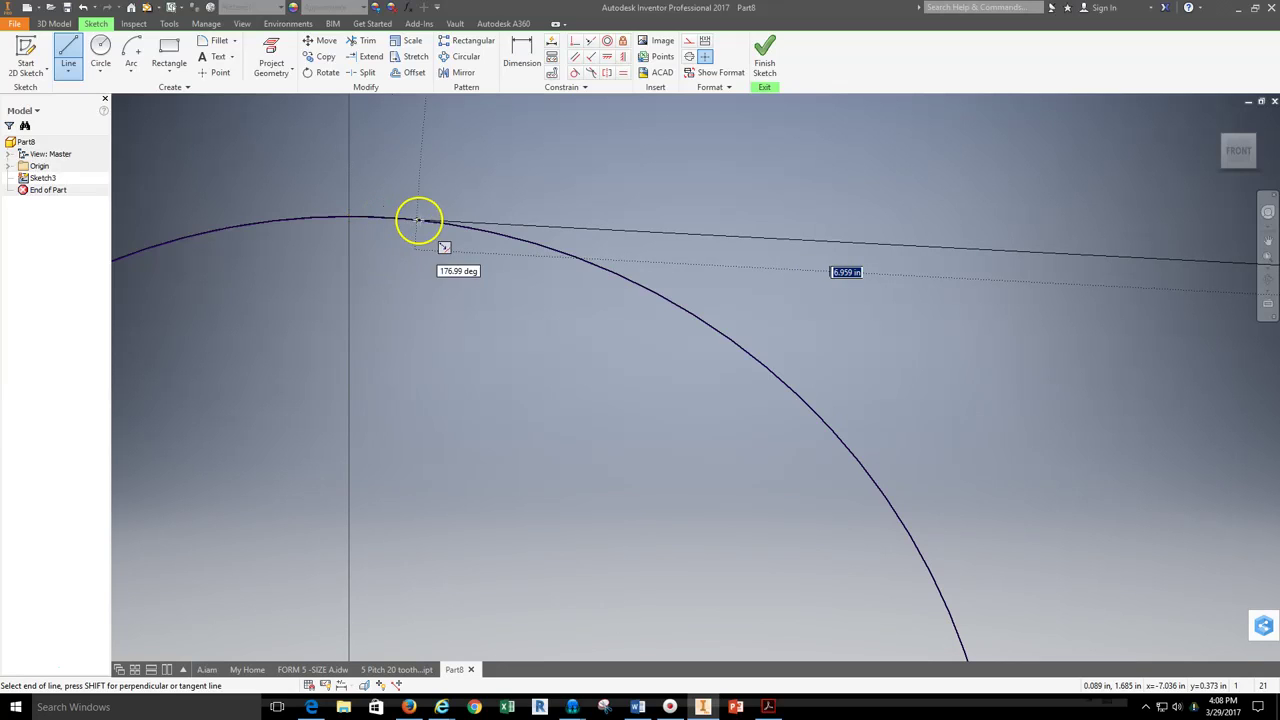
pyautogui.click(384, 217)
# Draw the lower web line from the small circle's bottom to below the large circle
pyautogui.scroll(-4, 432, 279)
pyautogui.moveTo(786, 429); pyautogui.dragTo(686, 240, button='middle')
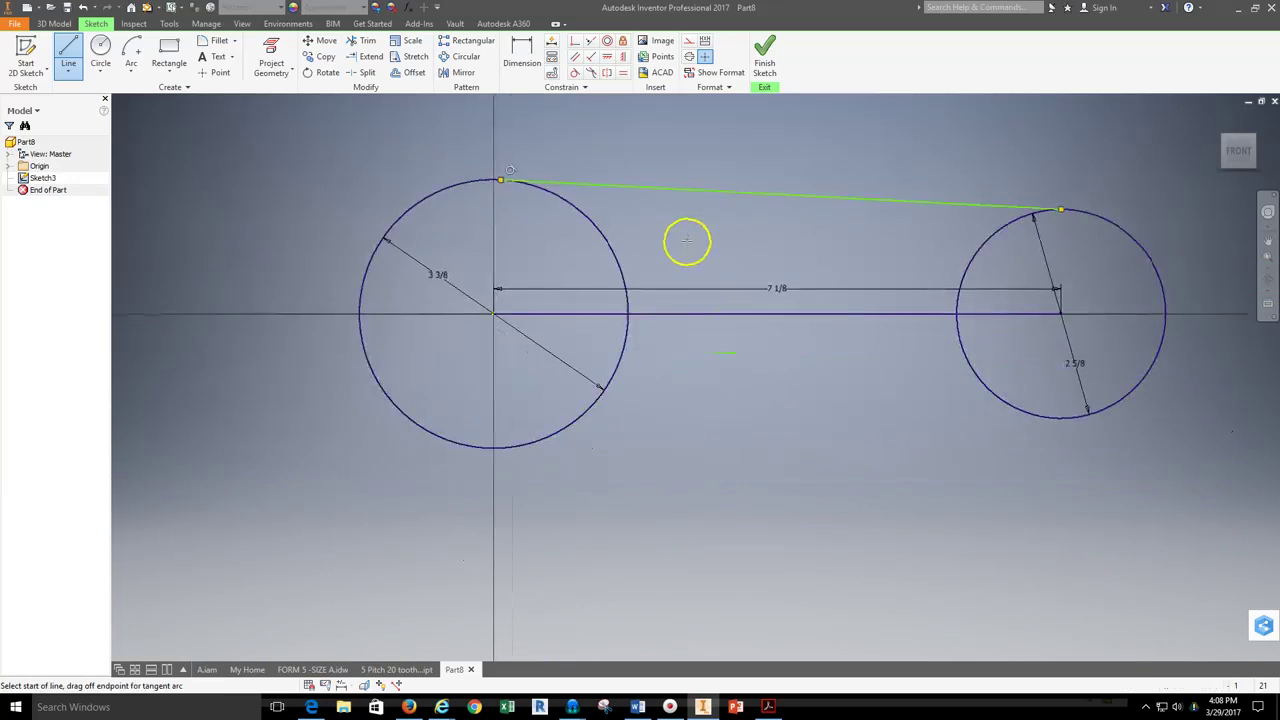
pyautogui.click(1060, 418)
pyautogui.scroll(5, 511, 463)
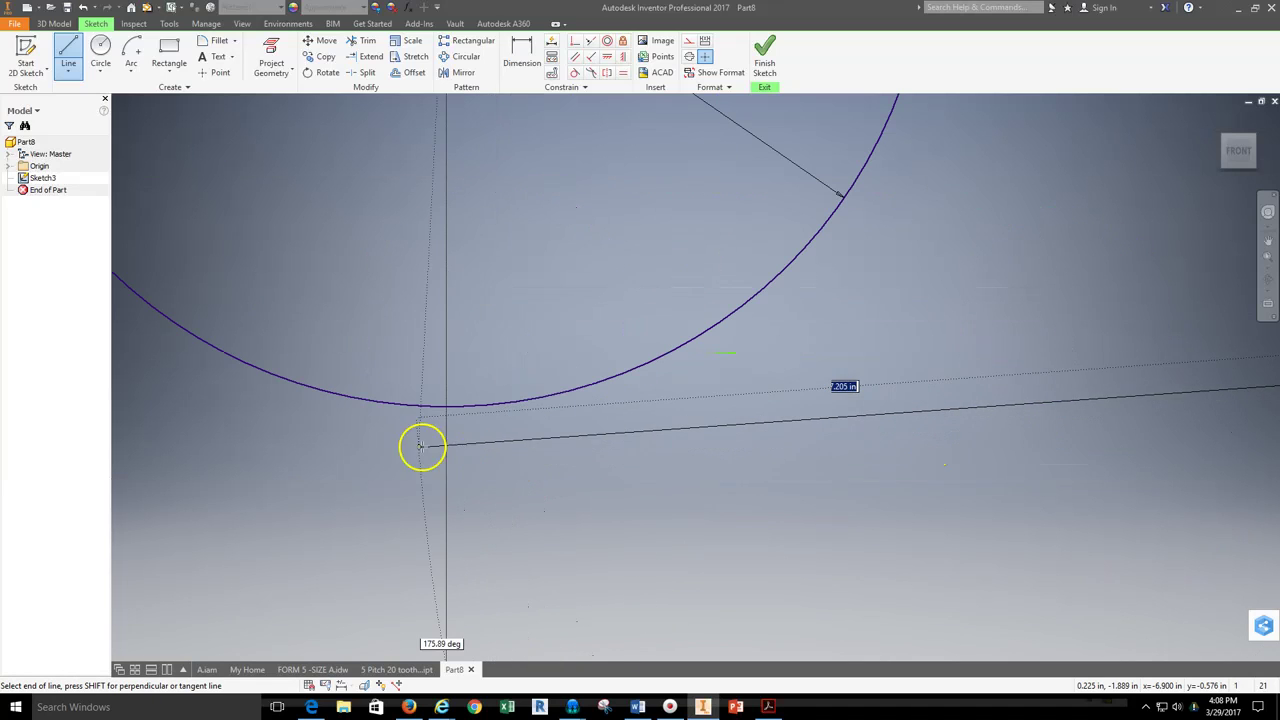
pyautogui.click(422, 455)
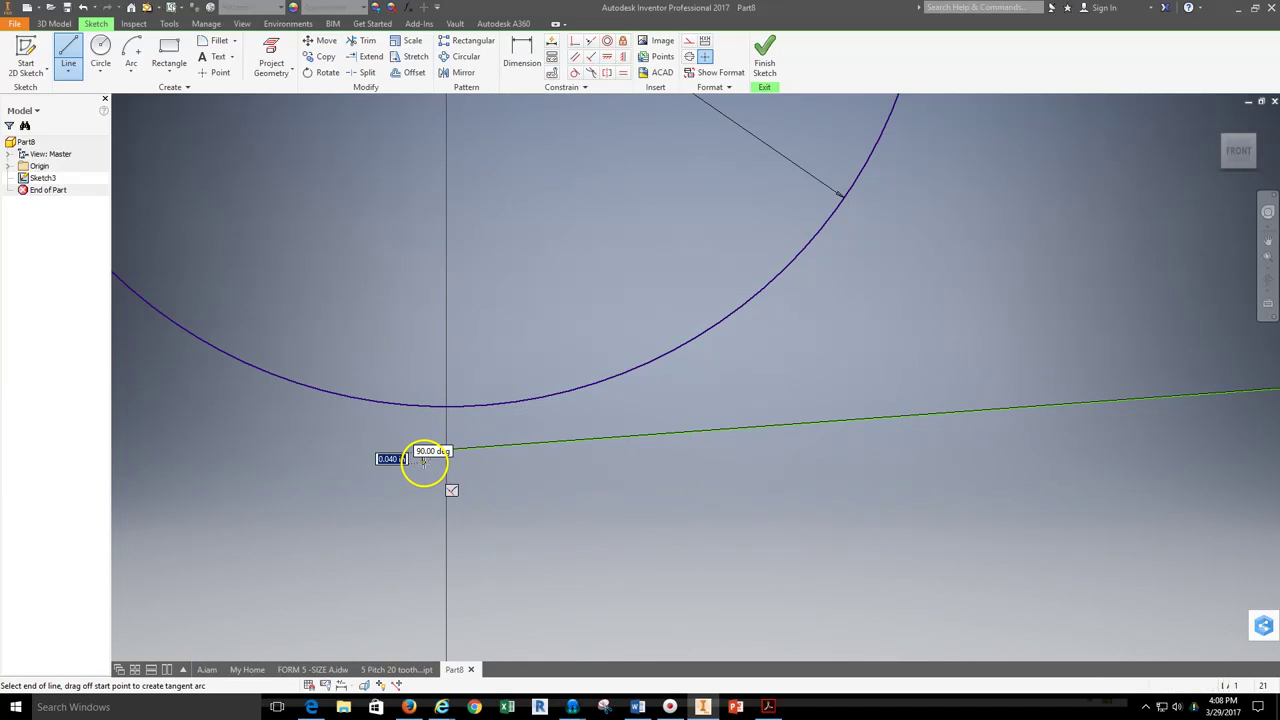
pyautogui.press('Escape')
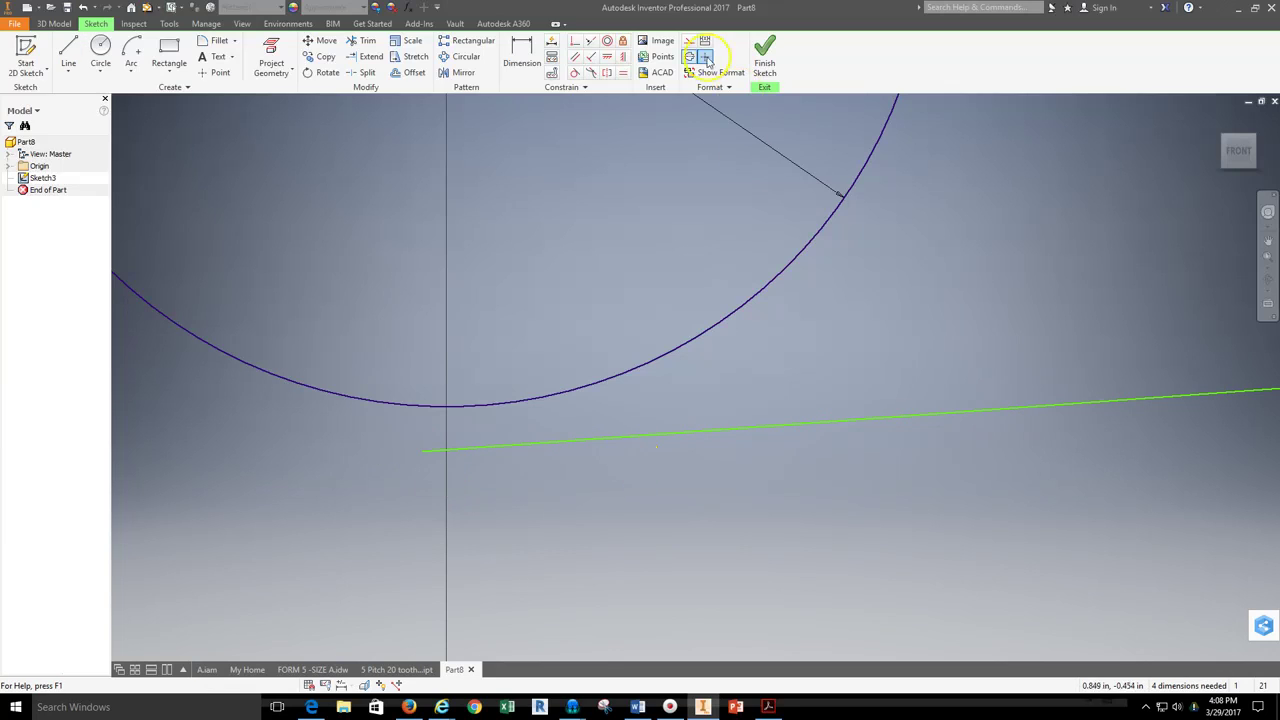
# Make the lower web line tangent to the large circle
pyautogui.click(576, 76)
pyautogui.click(760, 426)
pyautogui.click(632, 371)
pyautogui.scroll(2, 760, 428)
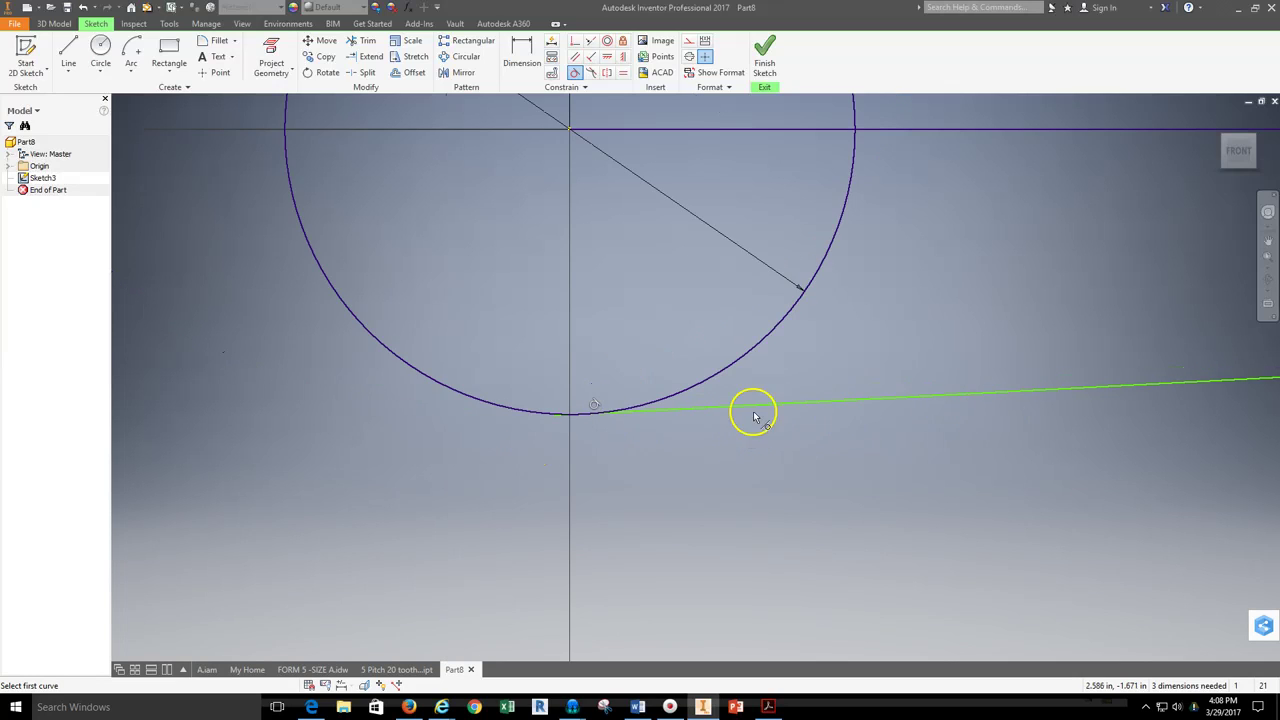
pyautogui.scroll(-2, 640, 445)
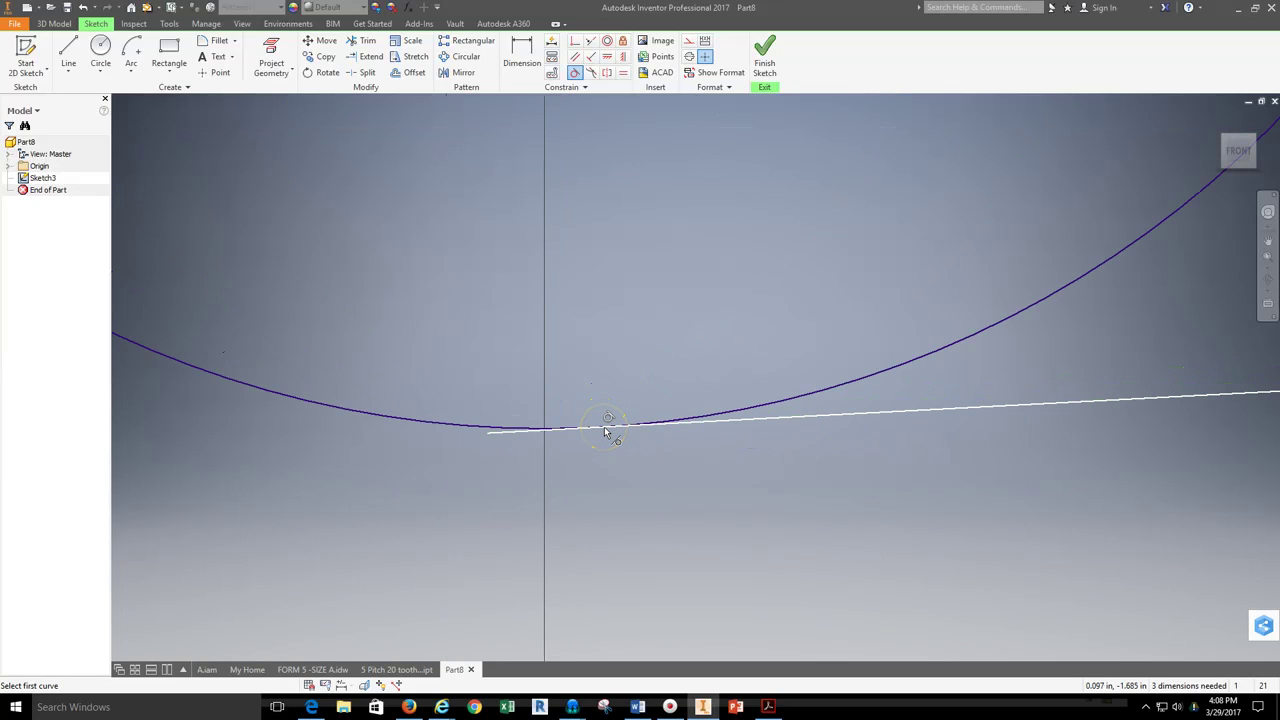
pyautogui.moveTo(600, 486); pyautogui.dragTo(560, 423, button='middle')
# Trim the lower line's overshoot past the tangent point and delete the 7 1/8 centre line
pyautogui.click(358, 42)
pyautogui.click(358, 42)
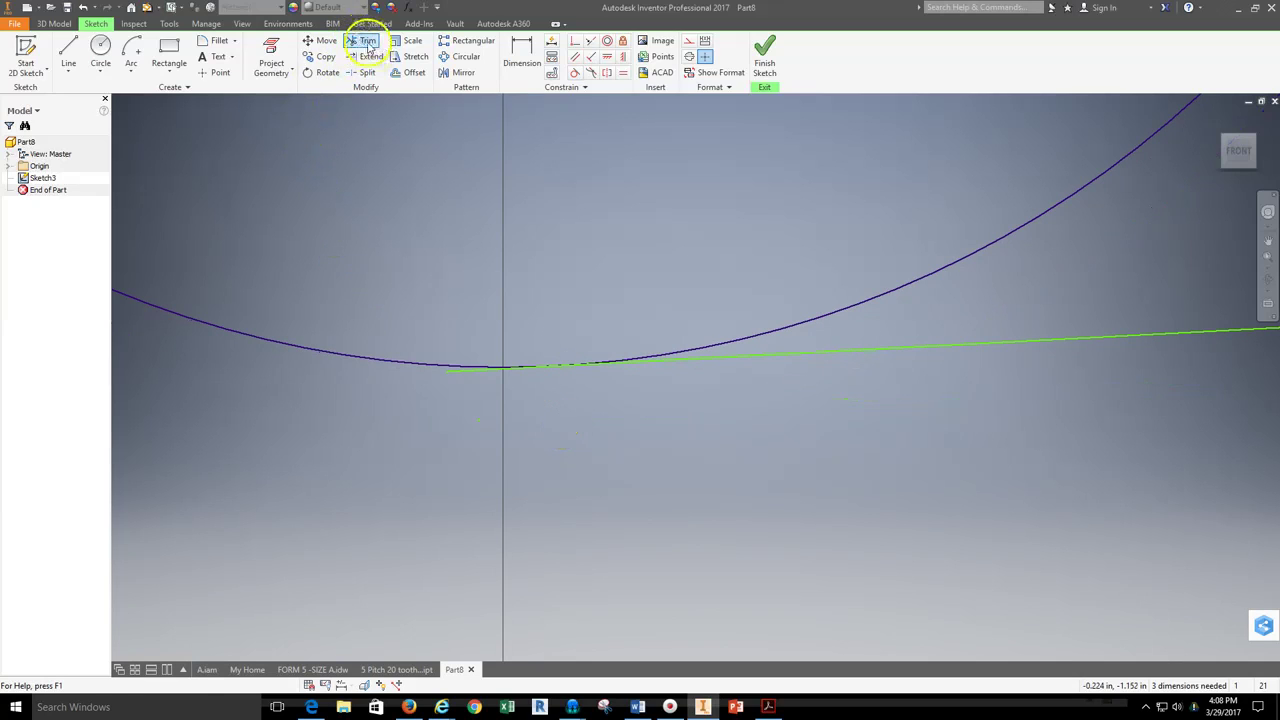
pyautogui.click(483, 378)
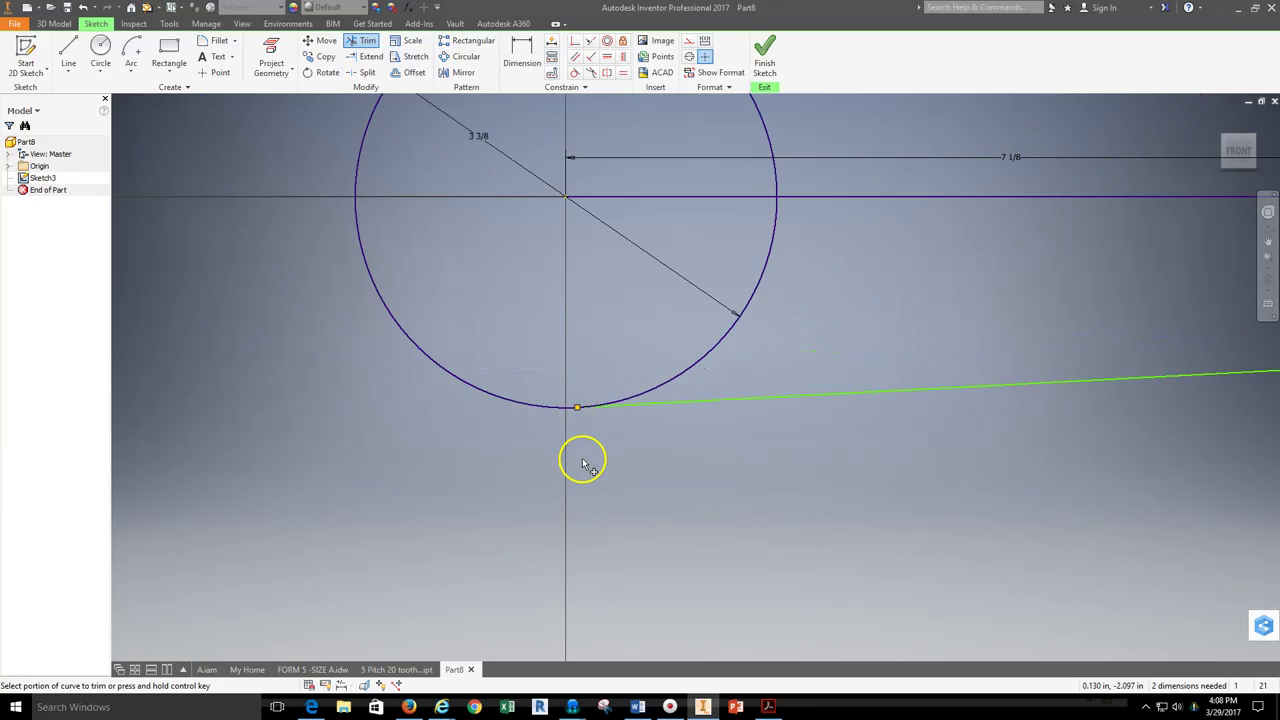
pyautogui.scroll(-4, 577, 420)
pyautogui.moveTo(662, 503); pyautogui.dragTo(594, 515, button='middle')
pyautogui.press('Escape')
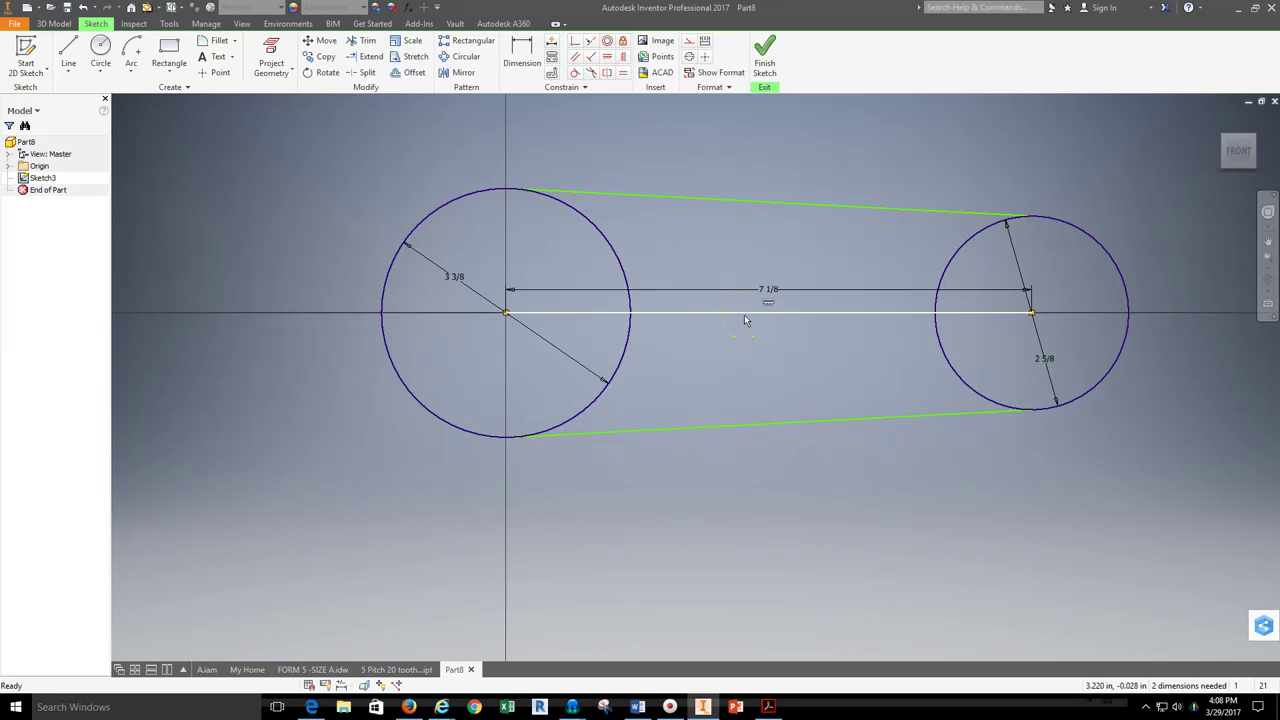
pyautogui.click(744, 314)
pyautogui.press('Delete')
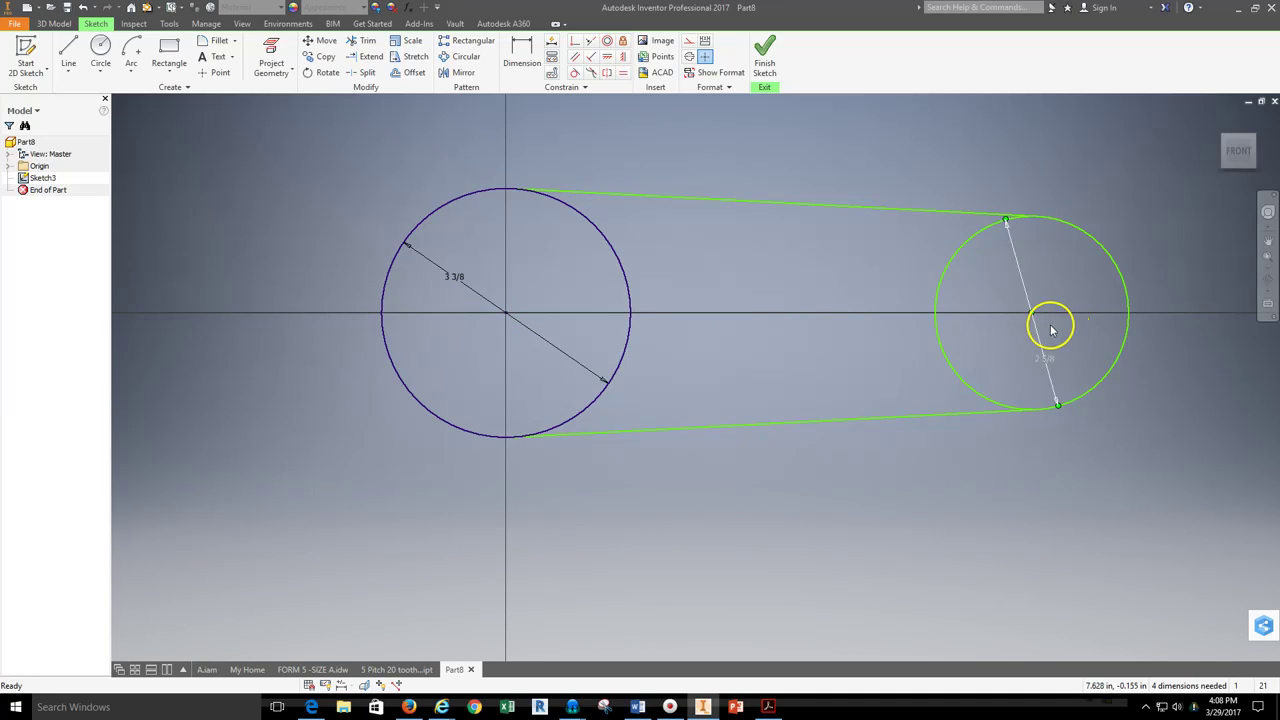
# Finish the sketch and extrude the 3 3/8 circle with Symmetric direction, creating Extrusion3
pyautogui.click(765, 58)
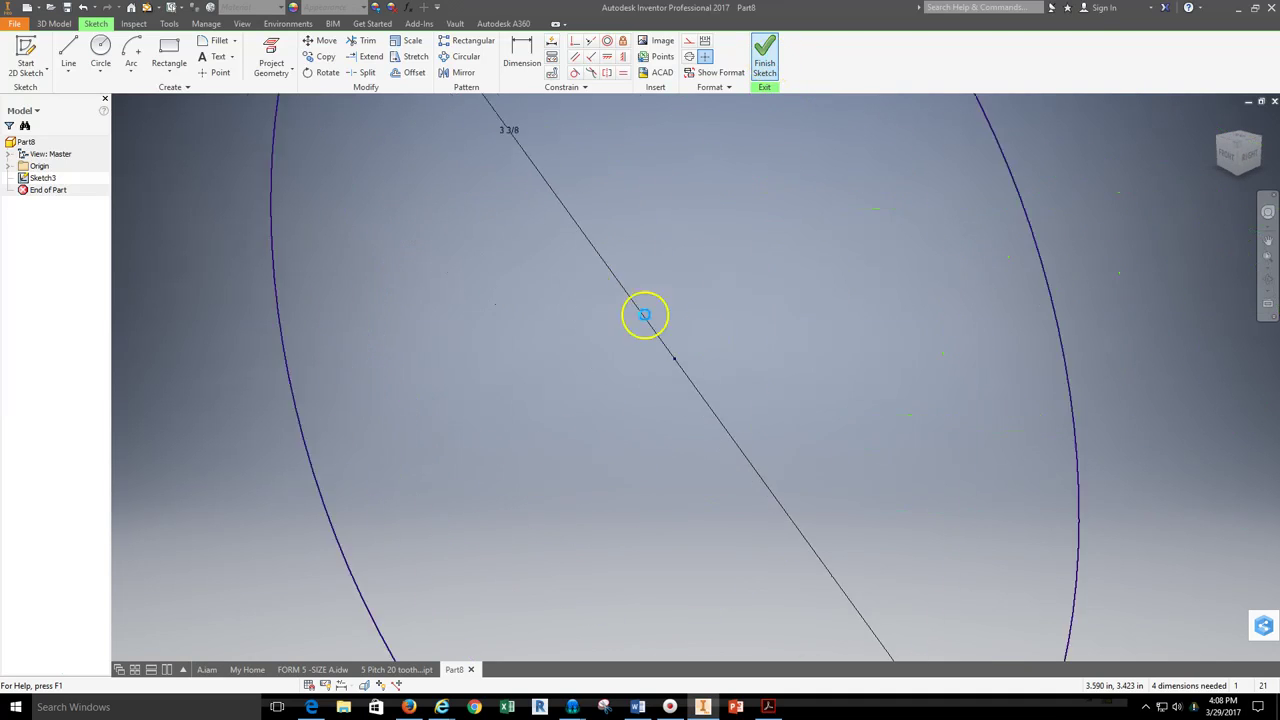
pyautogui.moveTo(751, 323); pyautogui.dragTo(653, 322, button='middle')
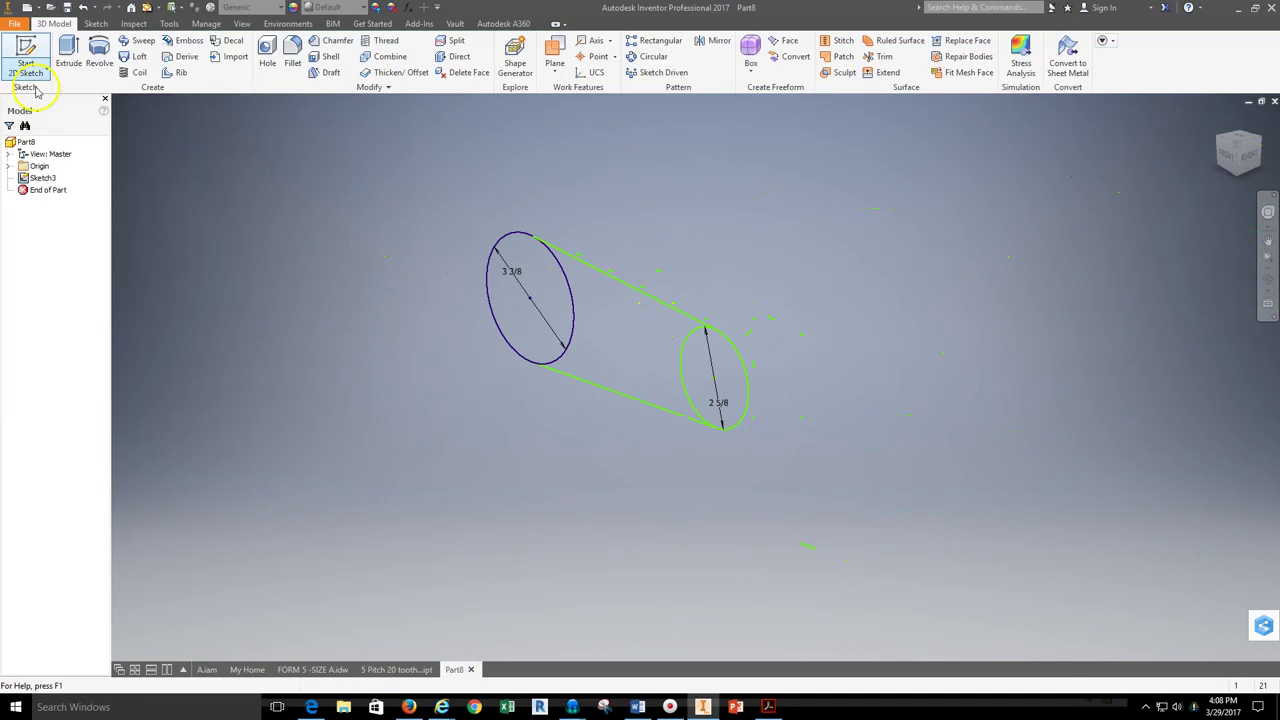
pyautogui.click(70, 50)
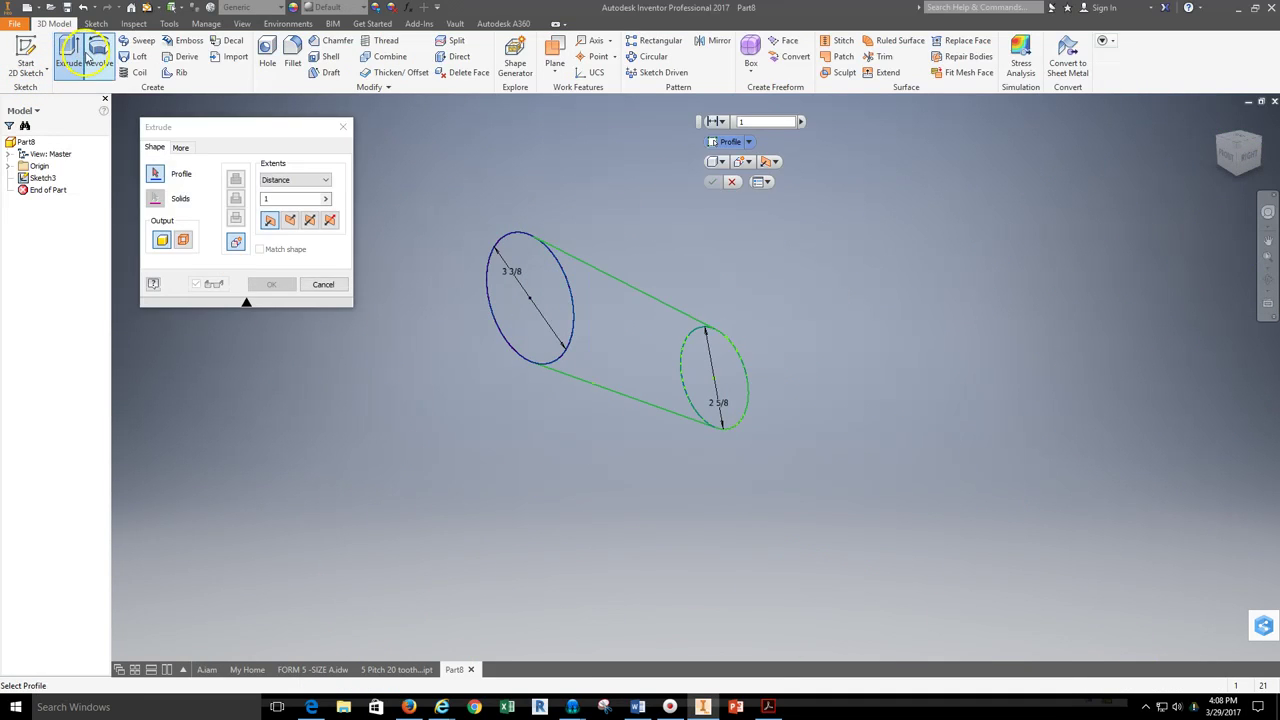
pyautogui.click(533, 335)
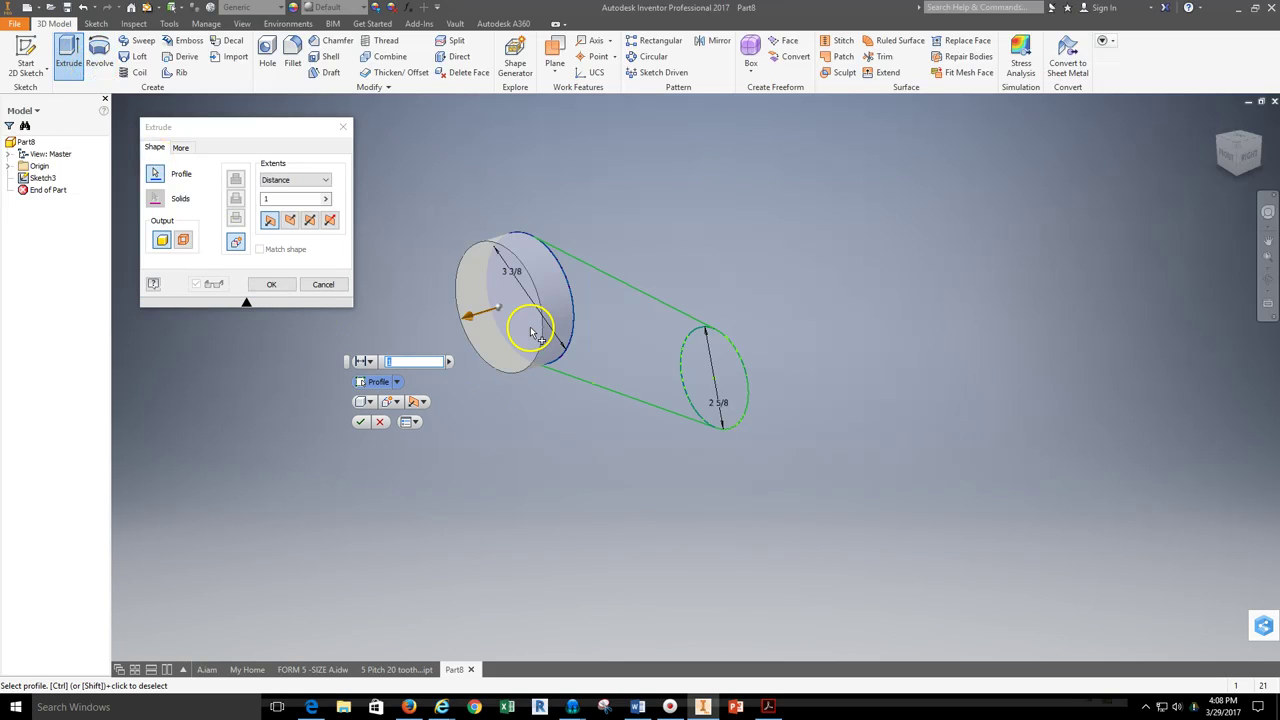
pyautogui.click(311, 223)
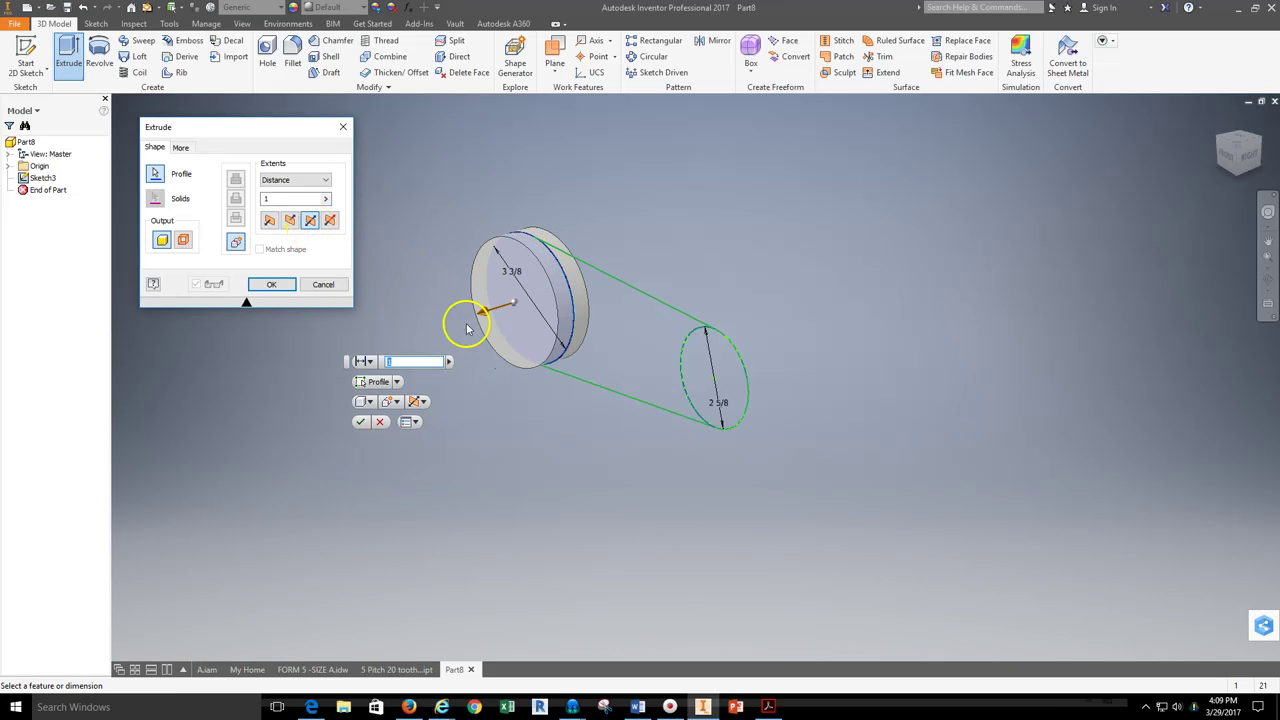
pyautogui.click(409, 707)
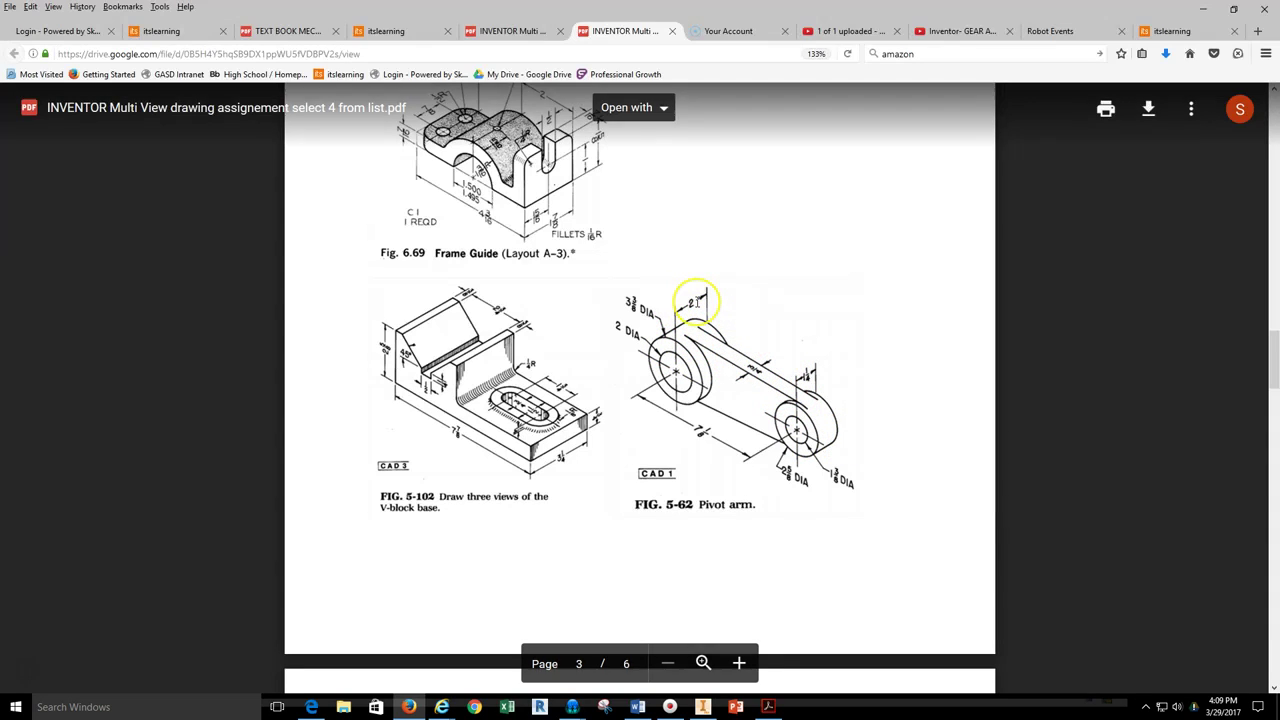
pyautogui.click(703, 706)
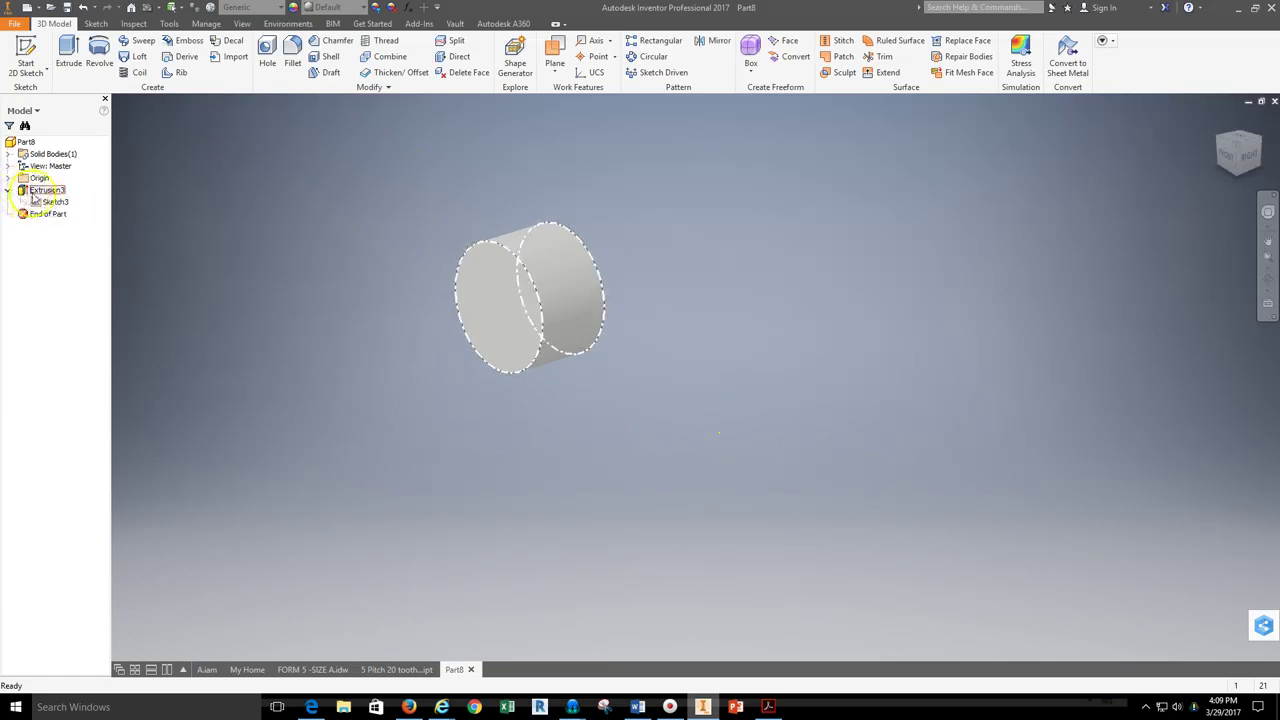
# Turn on visibility of Sketch3 under Extrusion3 in the model tree
pyautogui.click(9, 193)
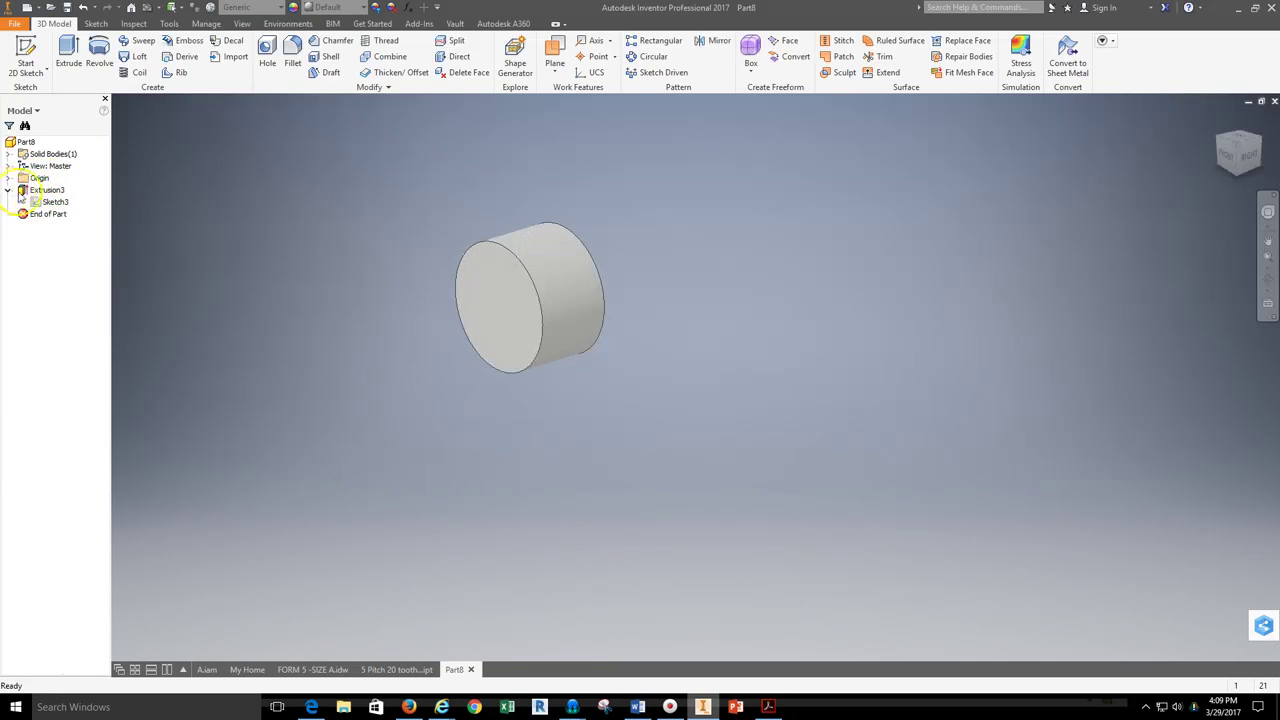
pyautogui.click(53, 190)
pyautogui.click(10, 195)
pyautogui.click(37, 202)
pyautogui.click(40, 203)
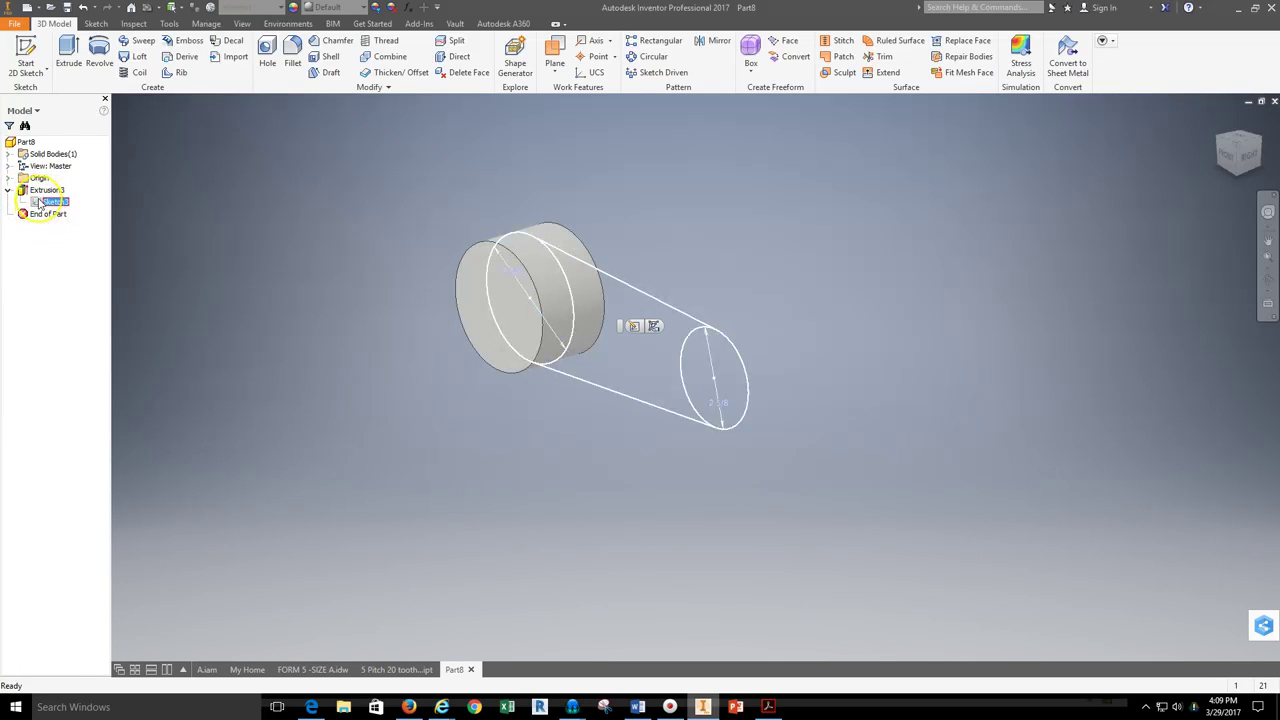
pyautogui.rightClick(40, 203)
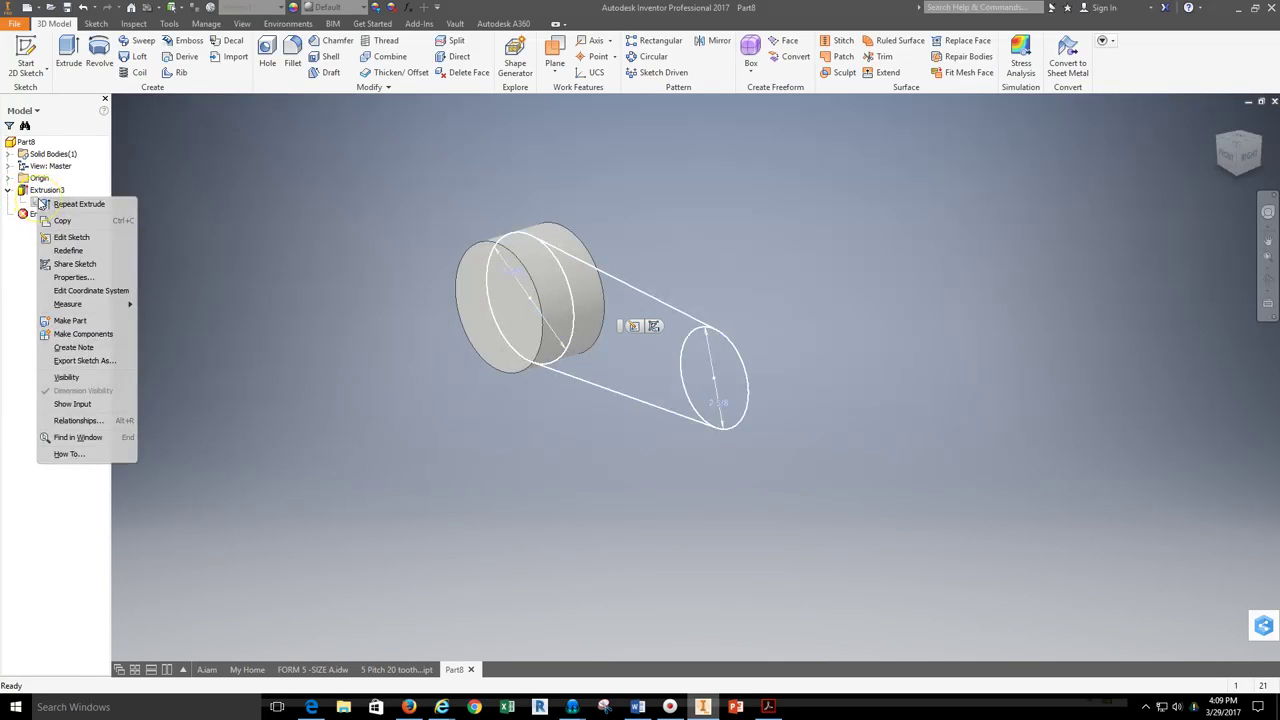
pyautogui.click(86, 379)
pyautogui.click(600, 460)
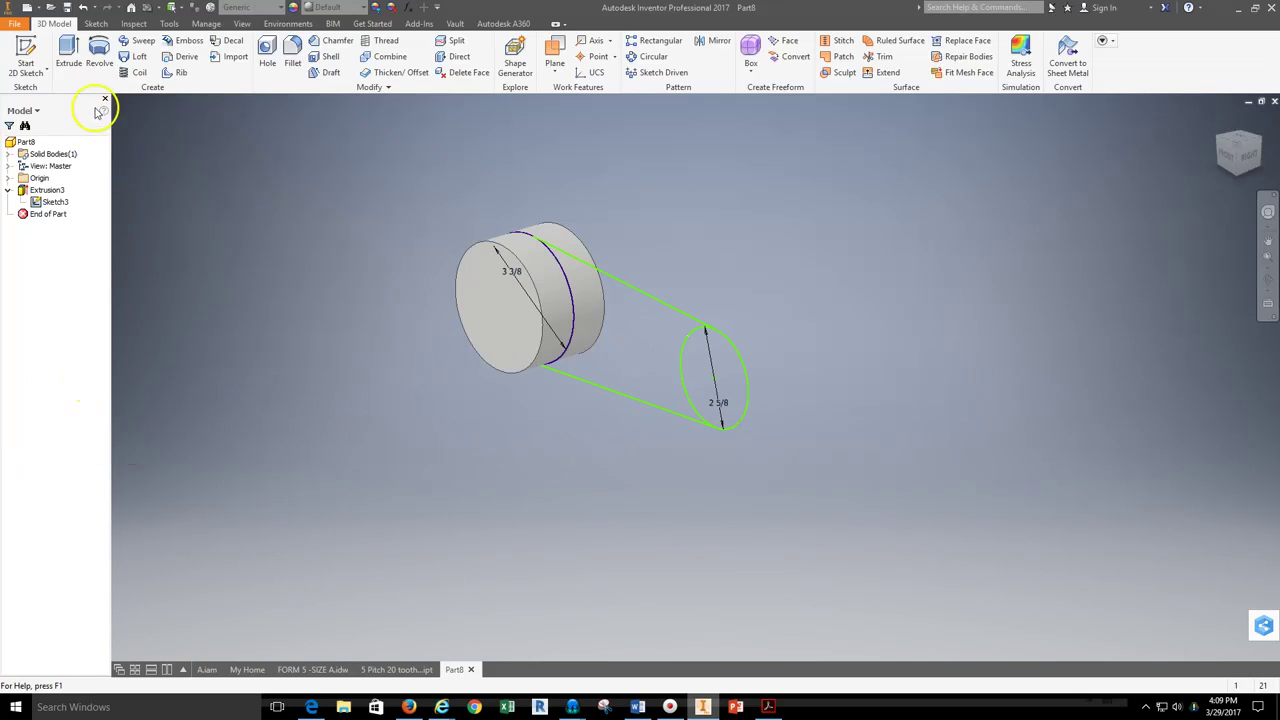
# Extrude the web region between the circles symmetrically to .75
pyautogui.click(65, 56)
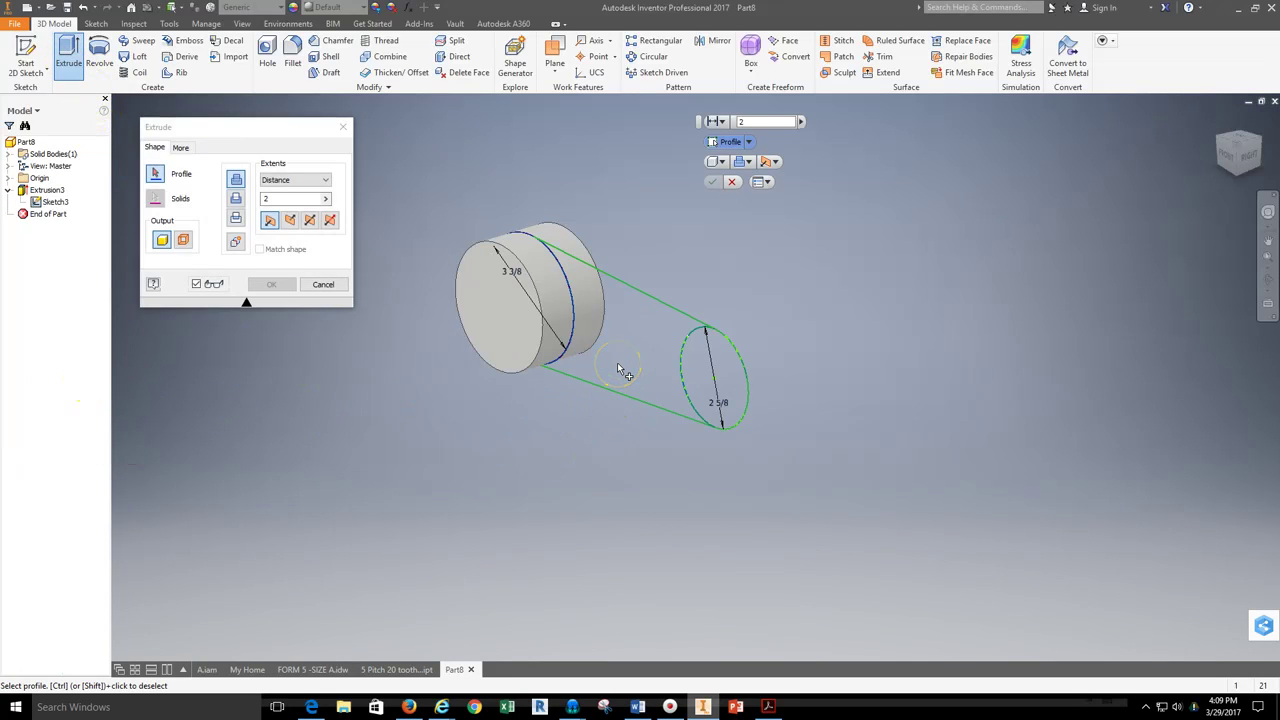
pyautogui.click(622, 338)
pyautogui.click(618, 322)
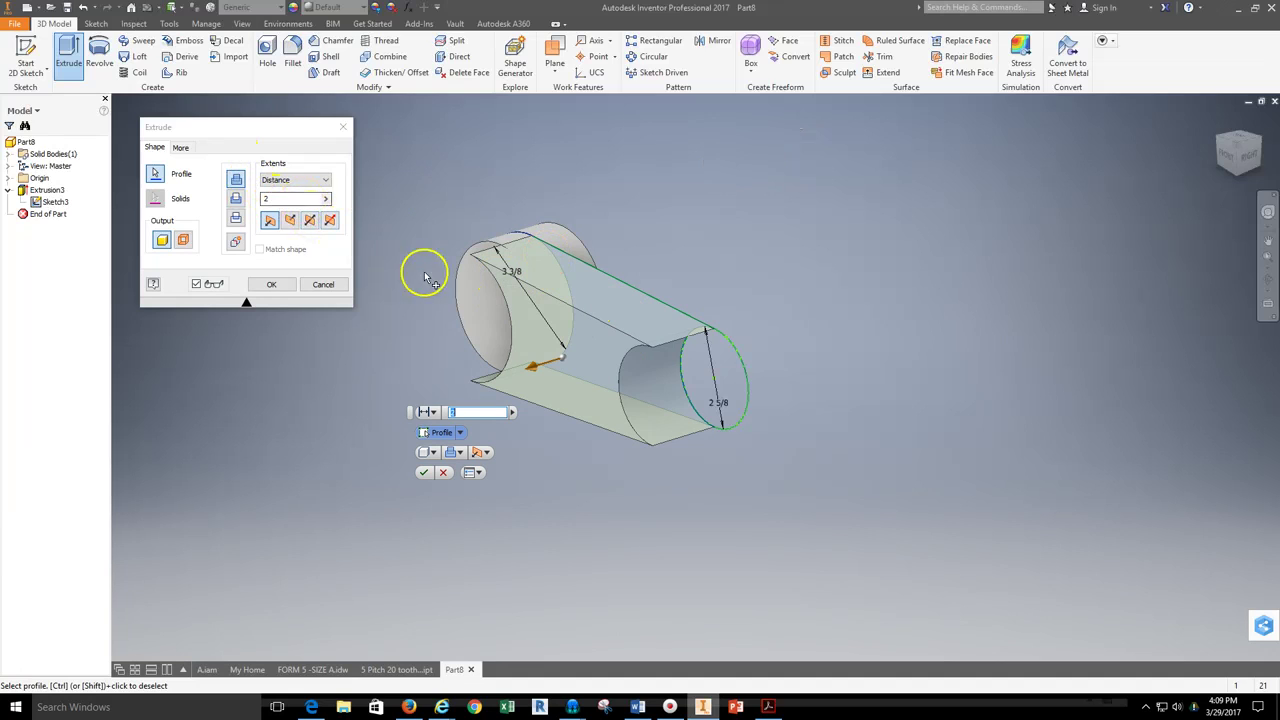
pyautogui.click(311, 220)
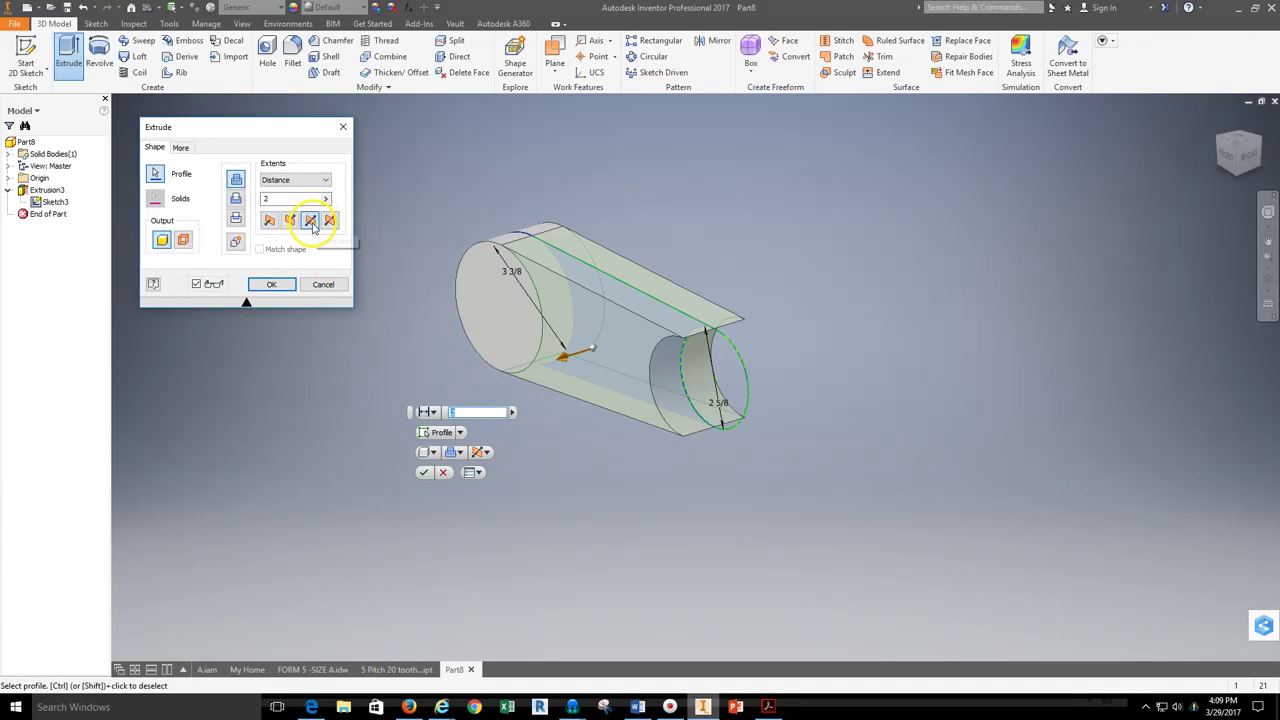
pyautogui.click(262, 199)
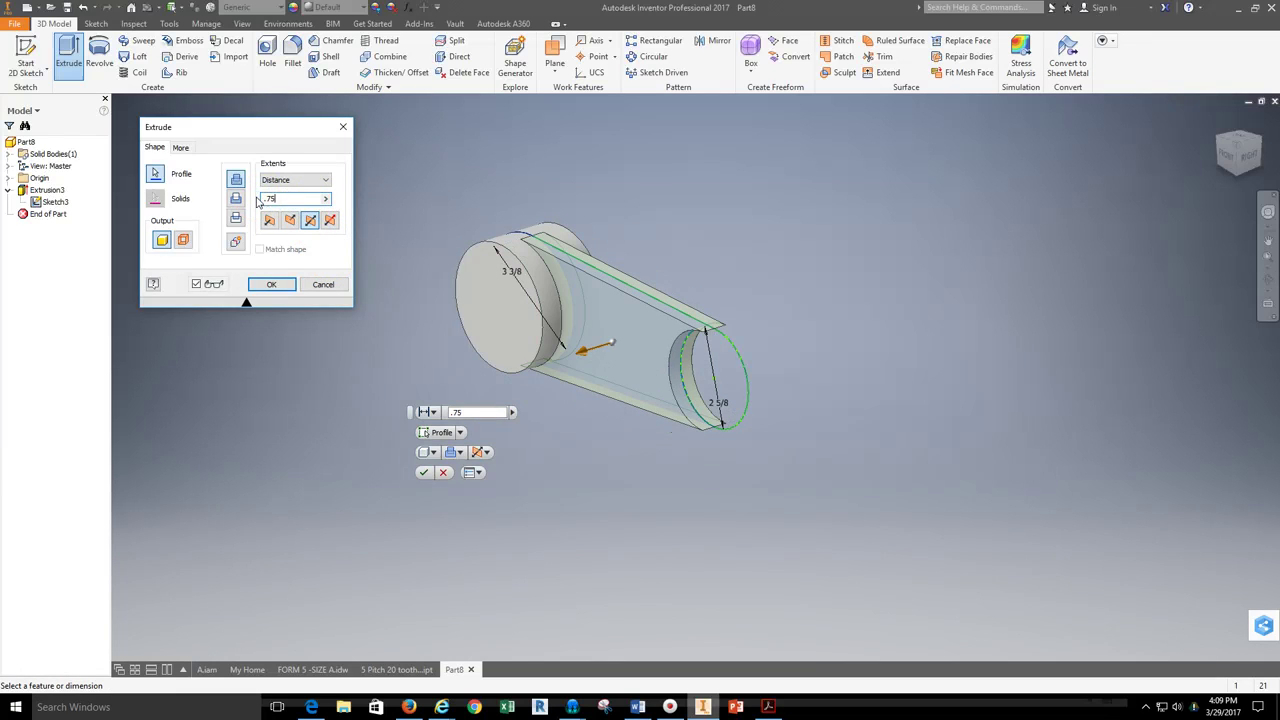
pyautogui.press('Return')
pyautogui.scroll(-3, 626, 345)
pyautogui.scroll(4, 628, 349)
# Extrude the 2 5/8 small circle symmetrically to 1.25 as the small boss
pyautogui.click(62, 50)
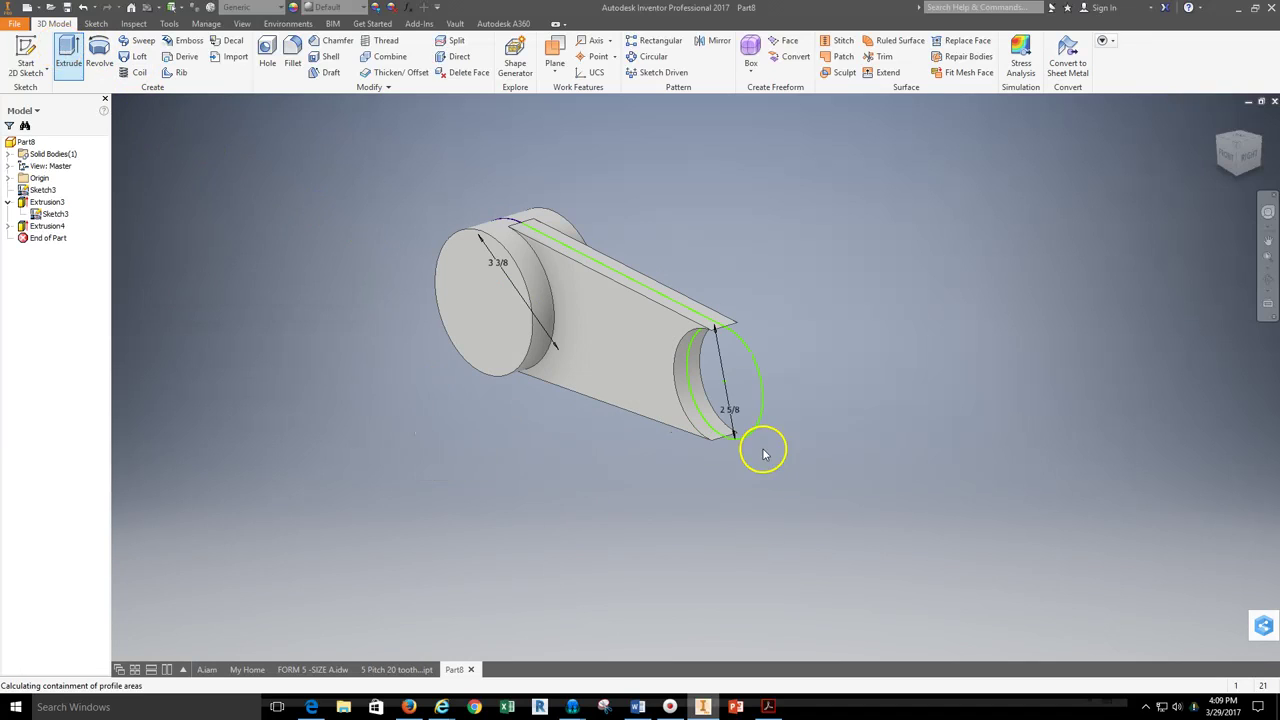
pyautogui.click(740, 395)
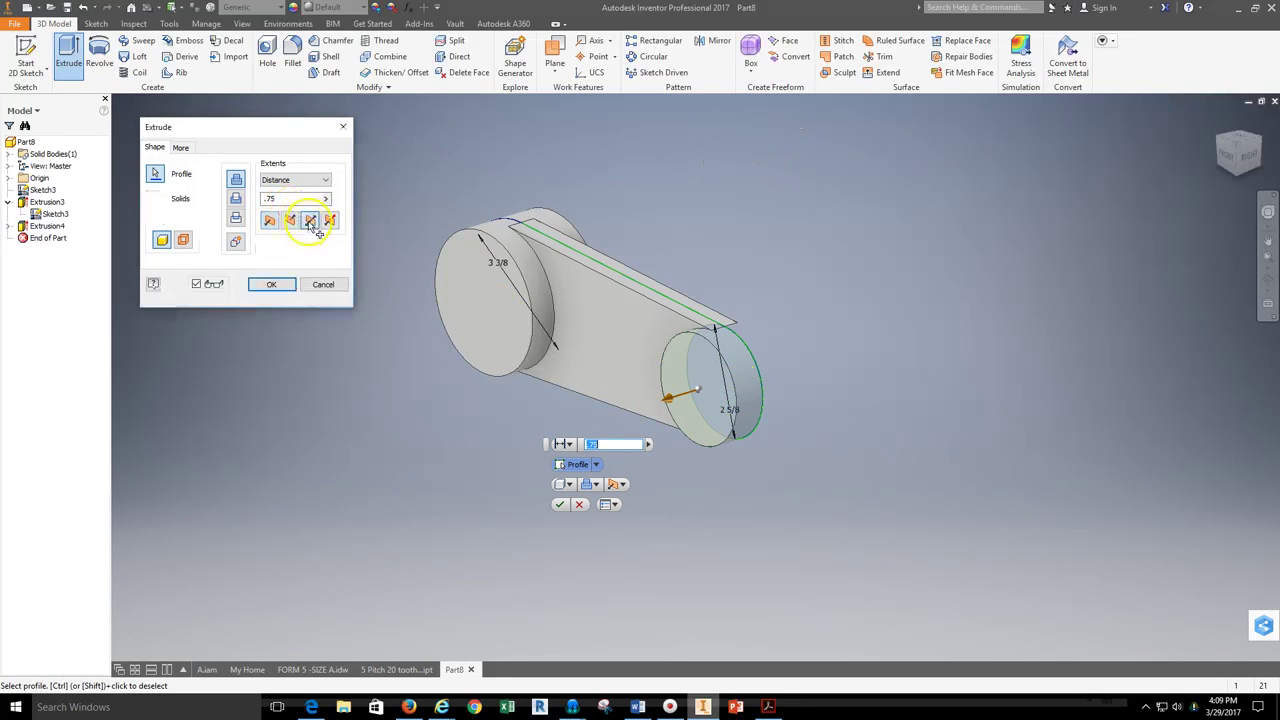
pyautogui.click(310, 221)
pyautogui.click(282, 199)
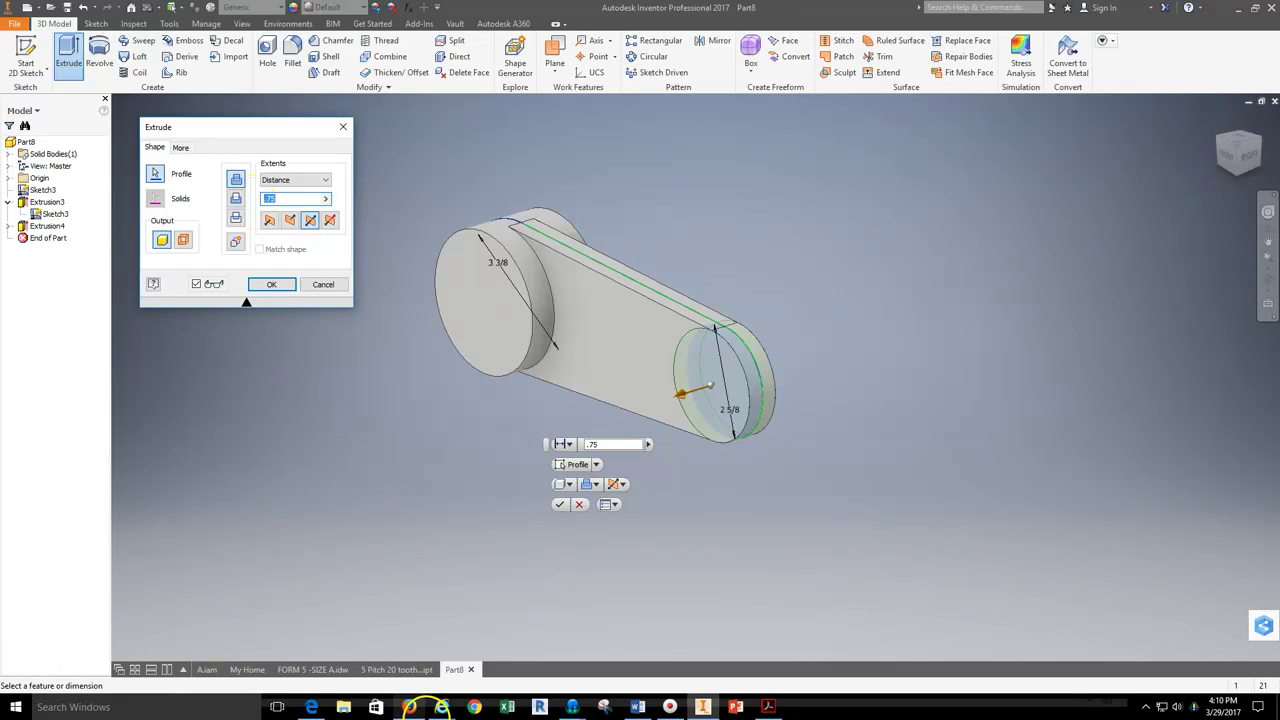
pyautogui.moveTo(407, 710)
pyautogui.click(420, 655)
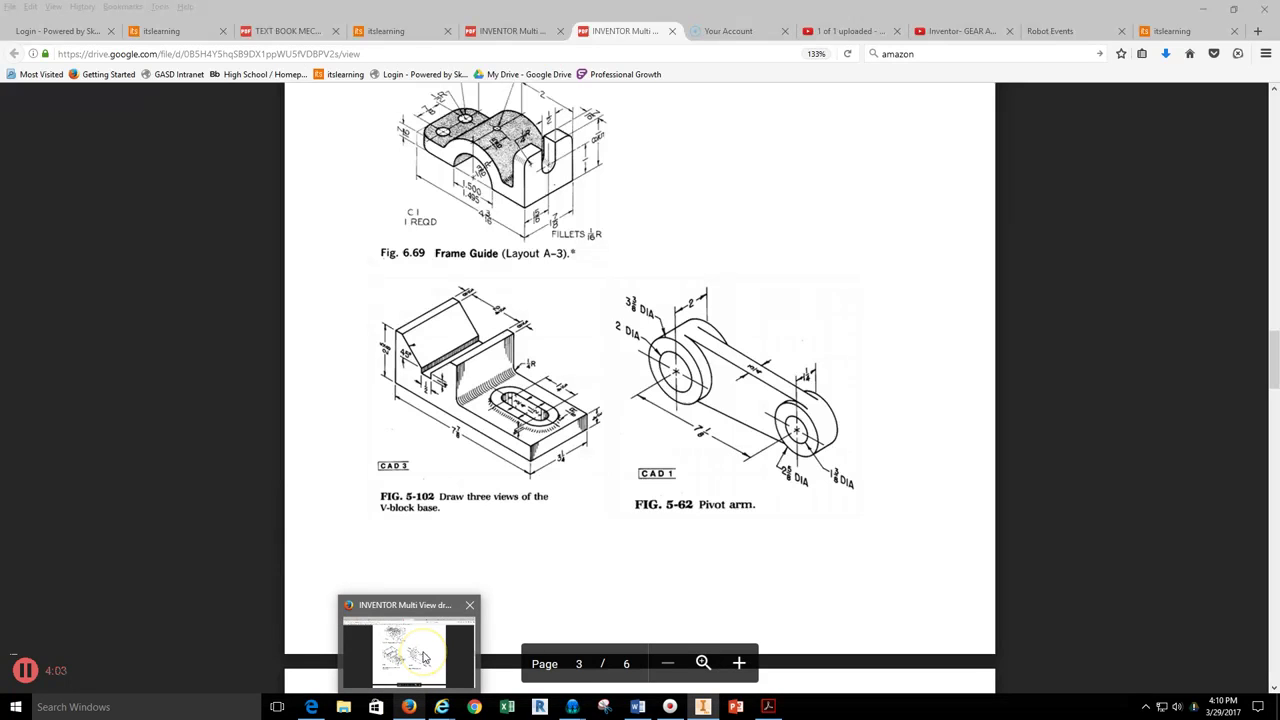
pyautogui.click(703, 706)
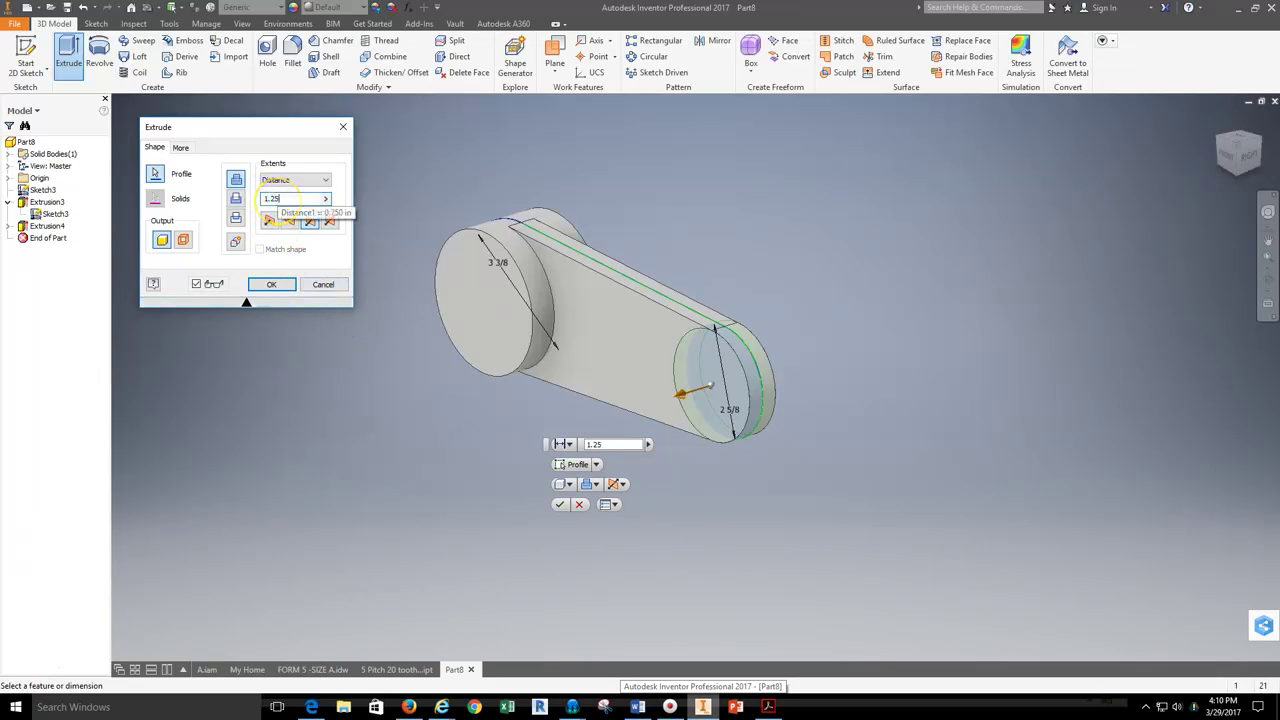
pyautogui.click(262, 285)
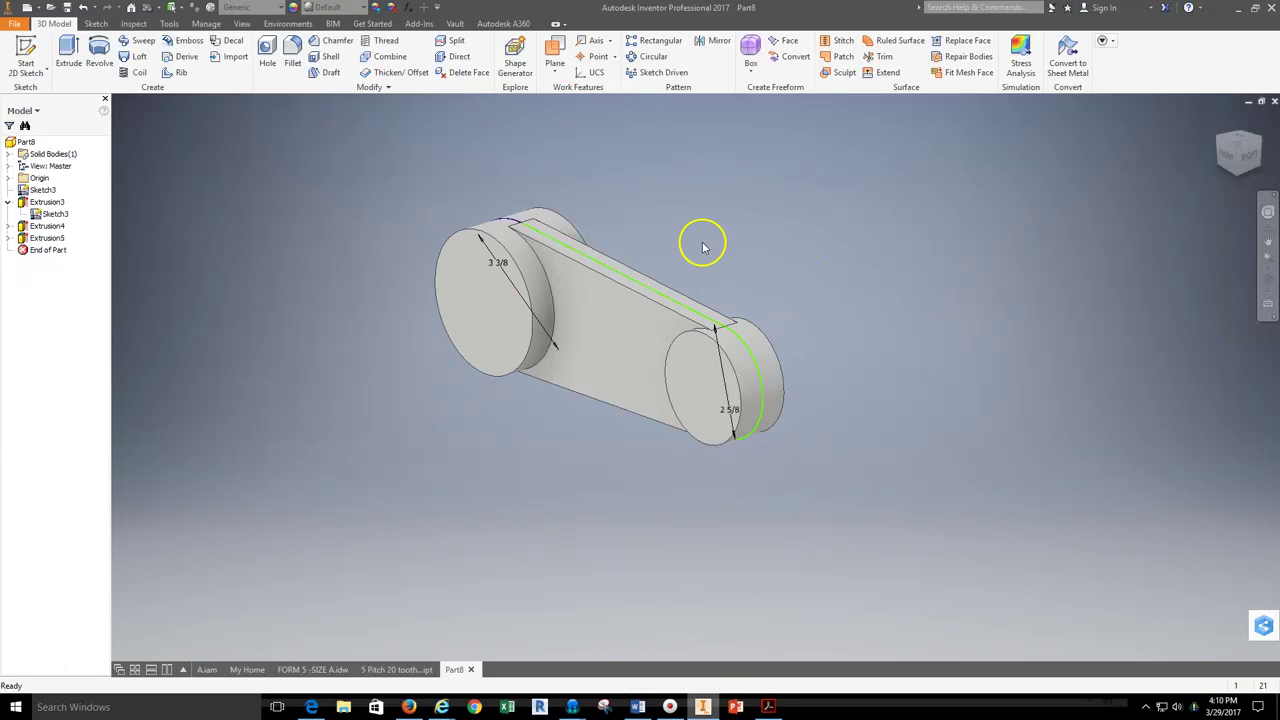
# Start a Concentric hole on the large boss end face, referenced to its circular edge
pyautogui.moveTo(694, 229); pyautogui.dragTo(680, 251, button='middle')
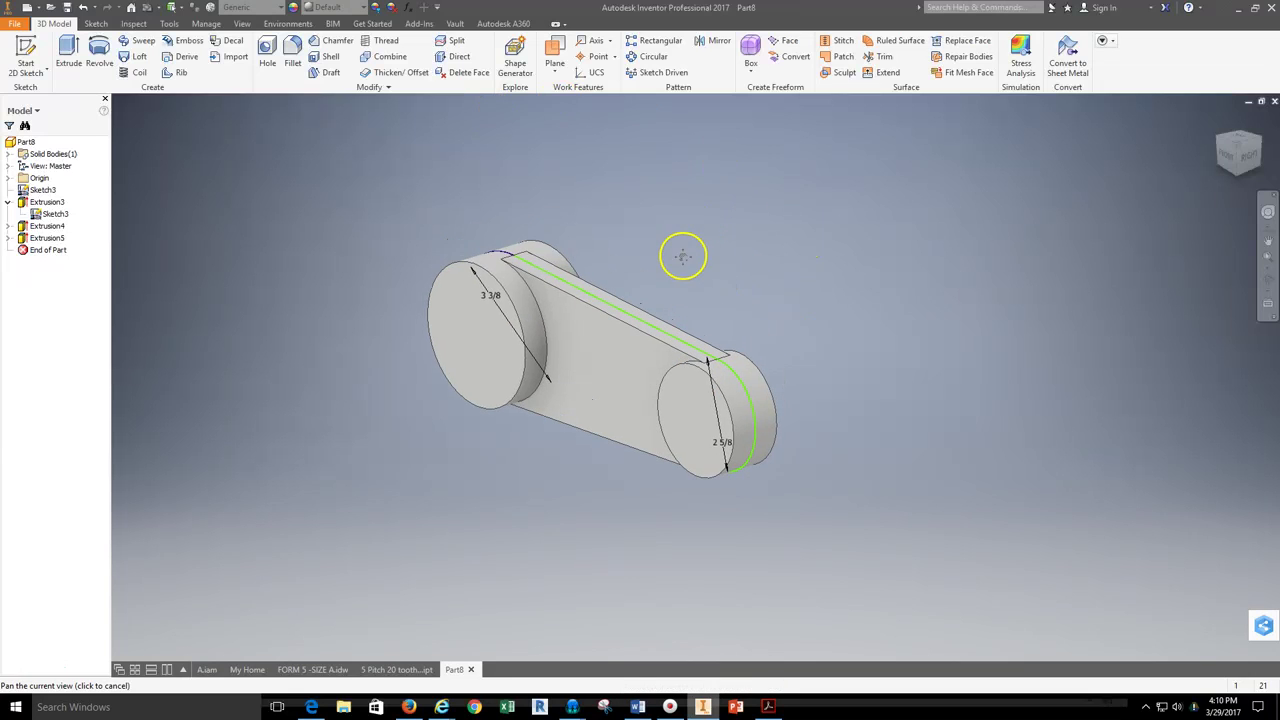
pyautogui.click(268, 66)
pyautogui.moveTo(623, 191); pyautogui.dragTo(694, 206, button='middle')
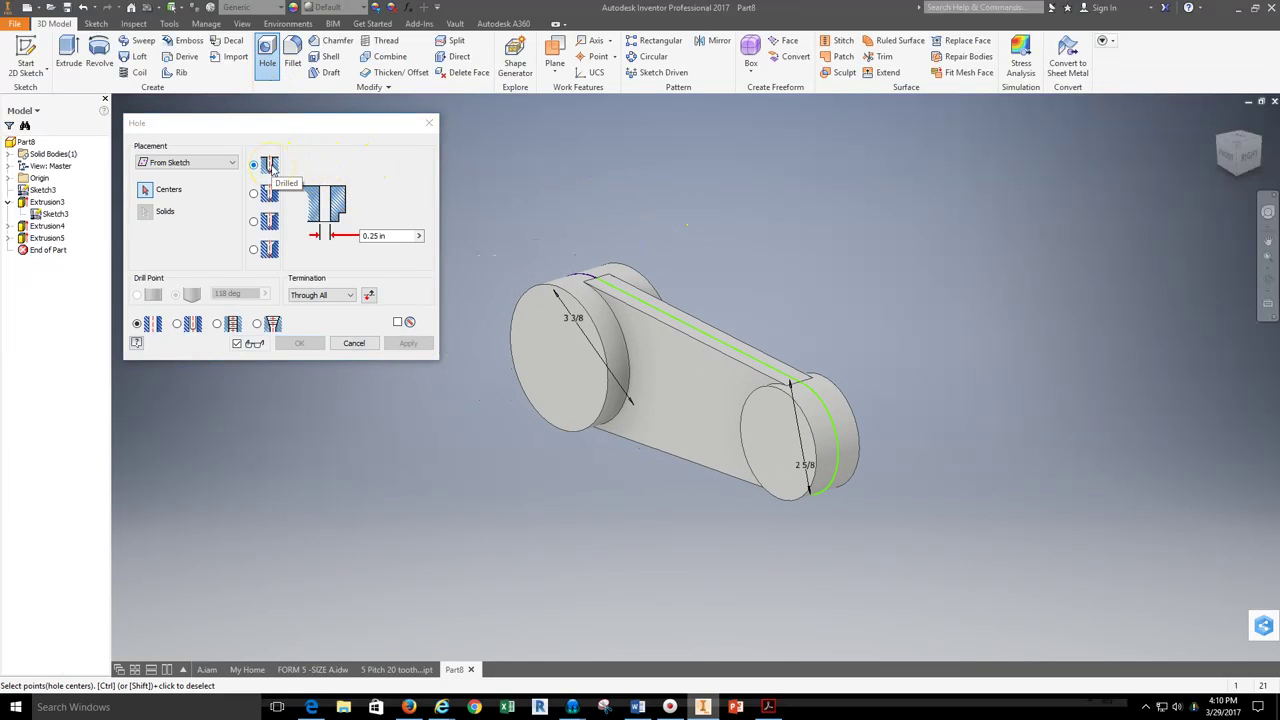
pyautogui.click(213, 167)
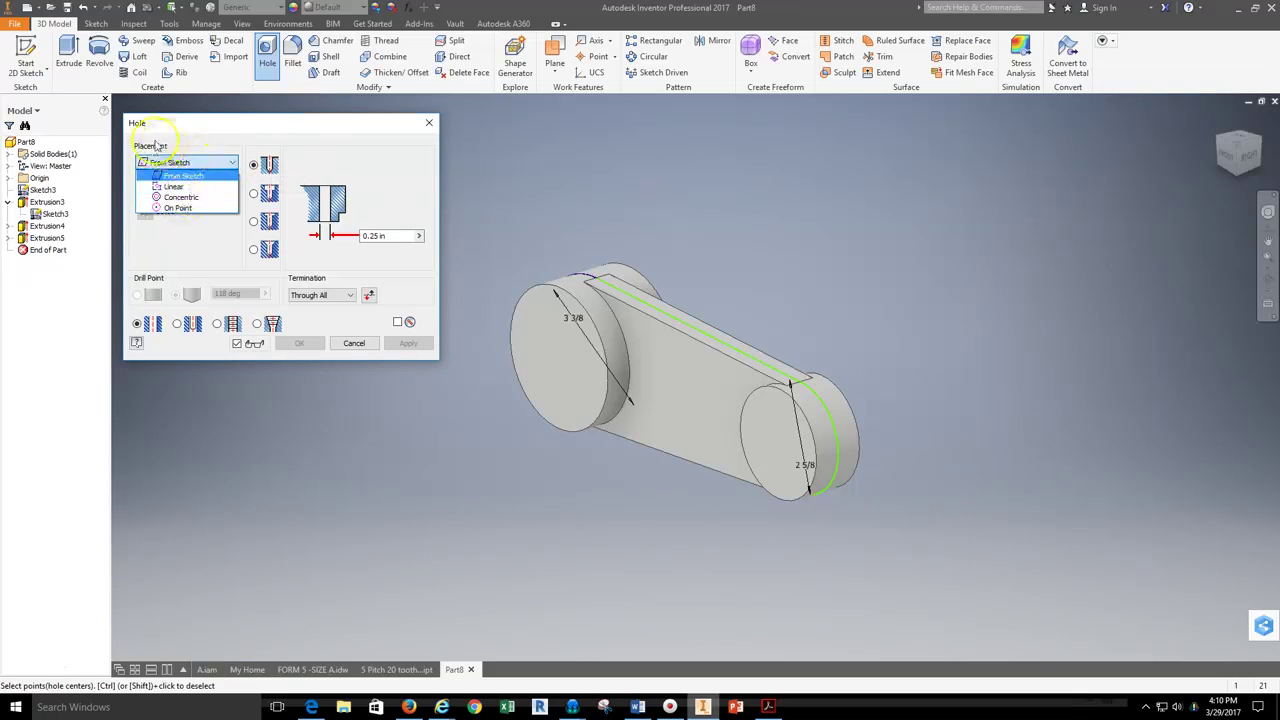
pyautogui.click(182, 197)
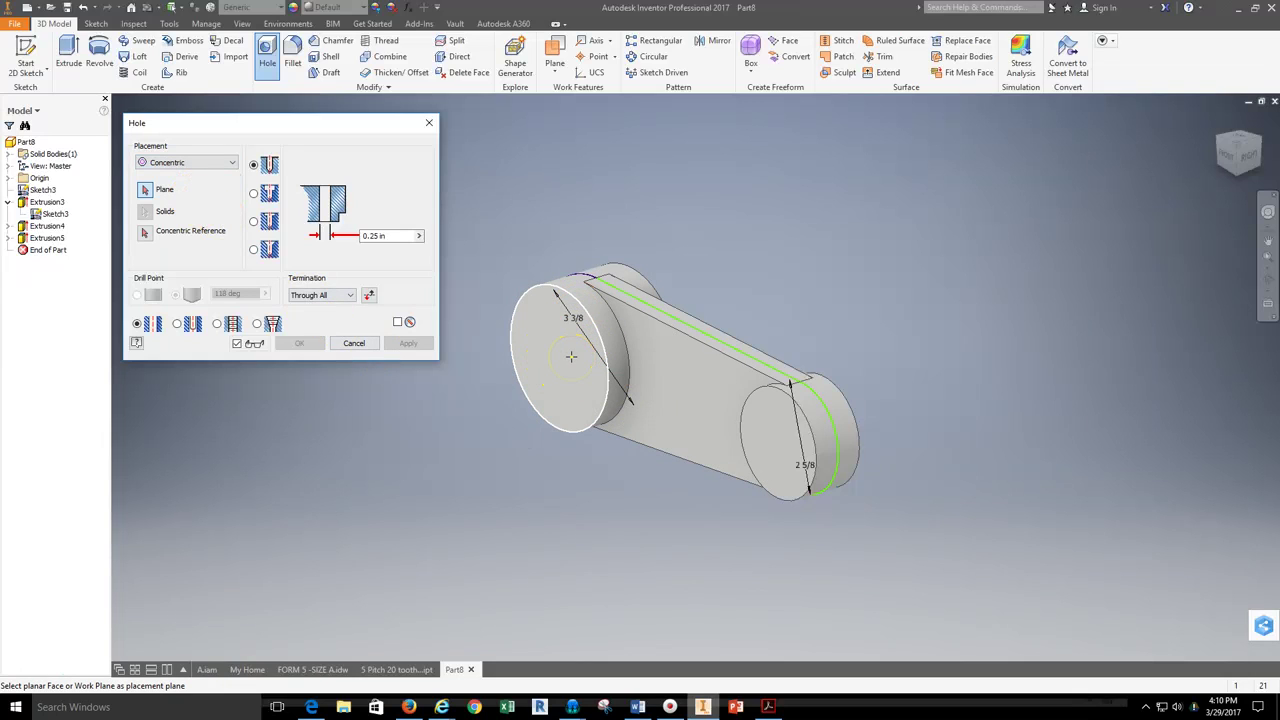
pyautogui.click(564, 400)
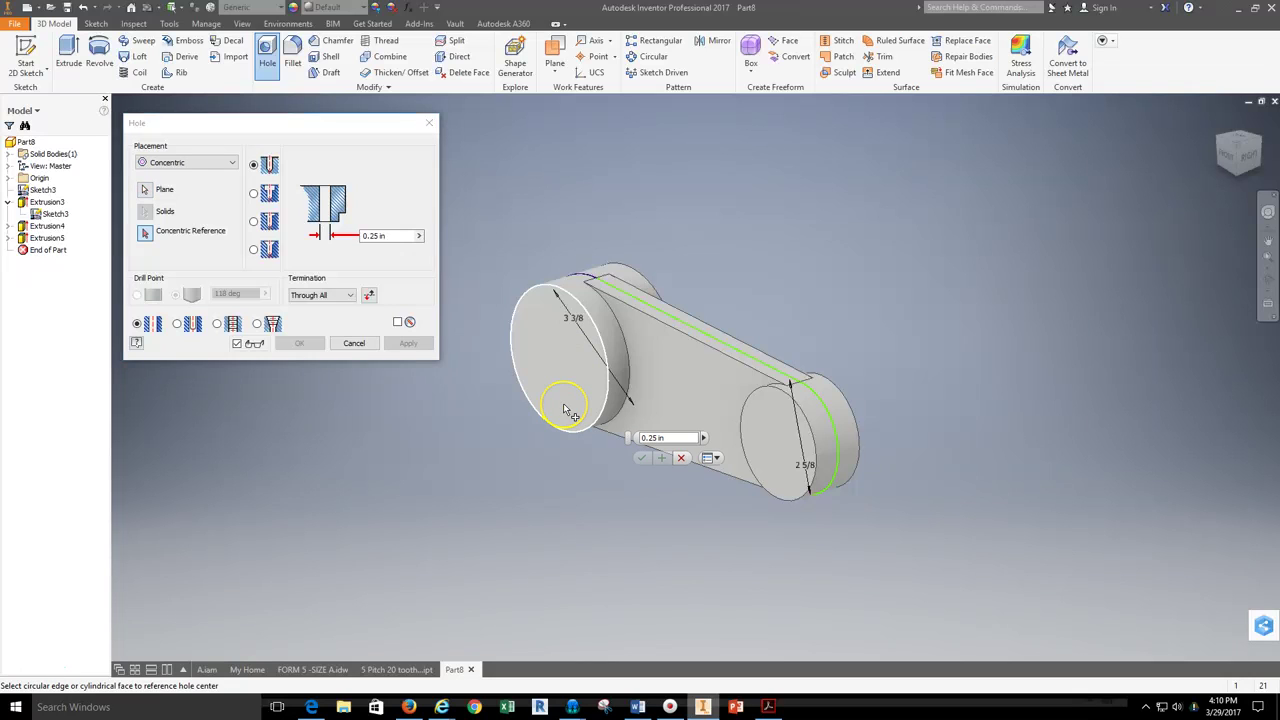
pyautogui.scroll(3, 564, 404)
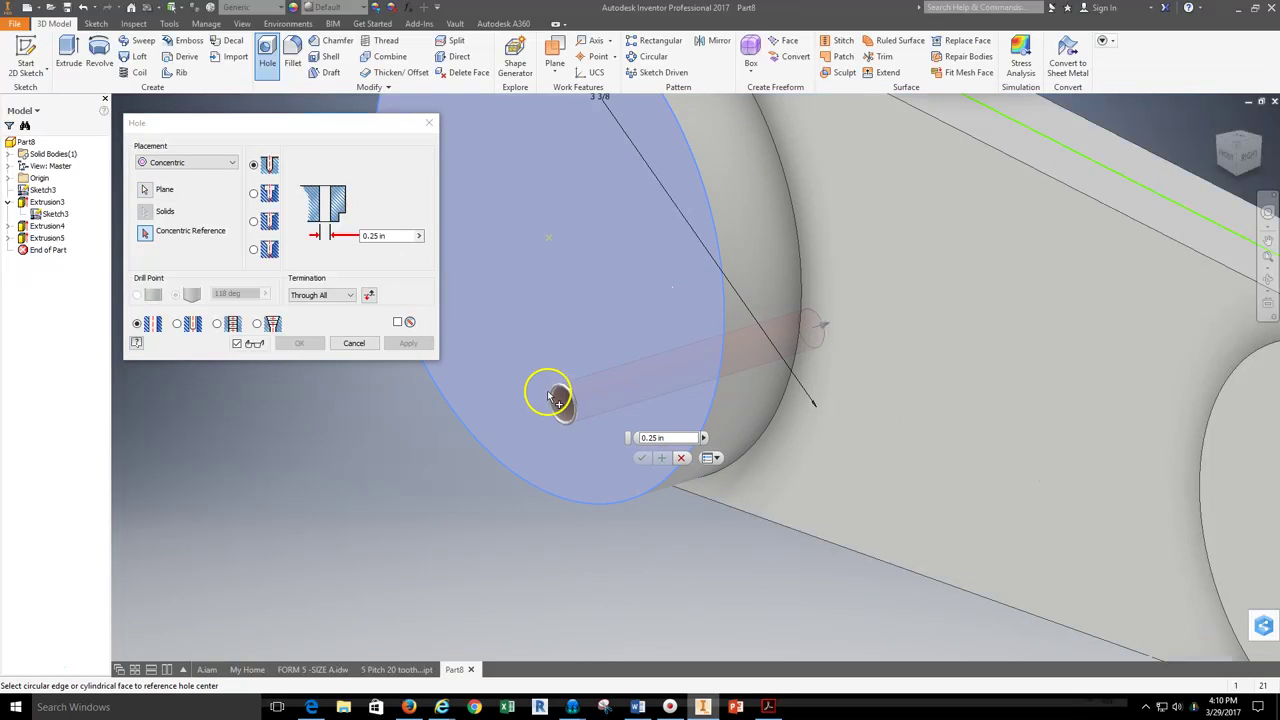
pyautogui.scroll(-2, 564, 402)
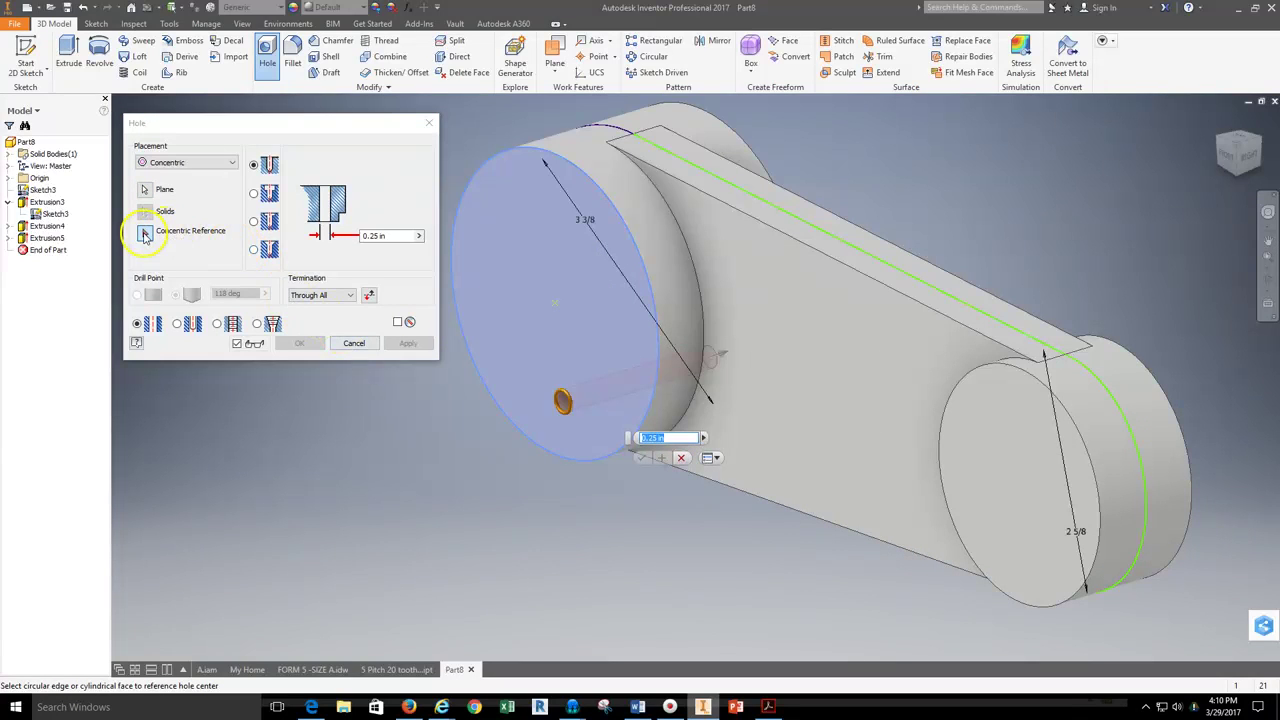
pyautogui.click(484, 174)
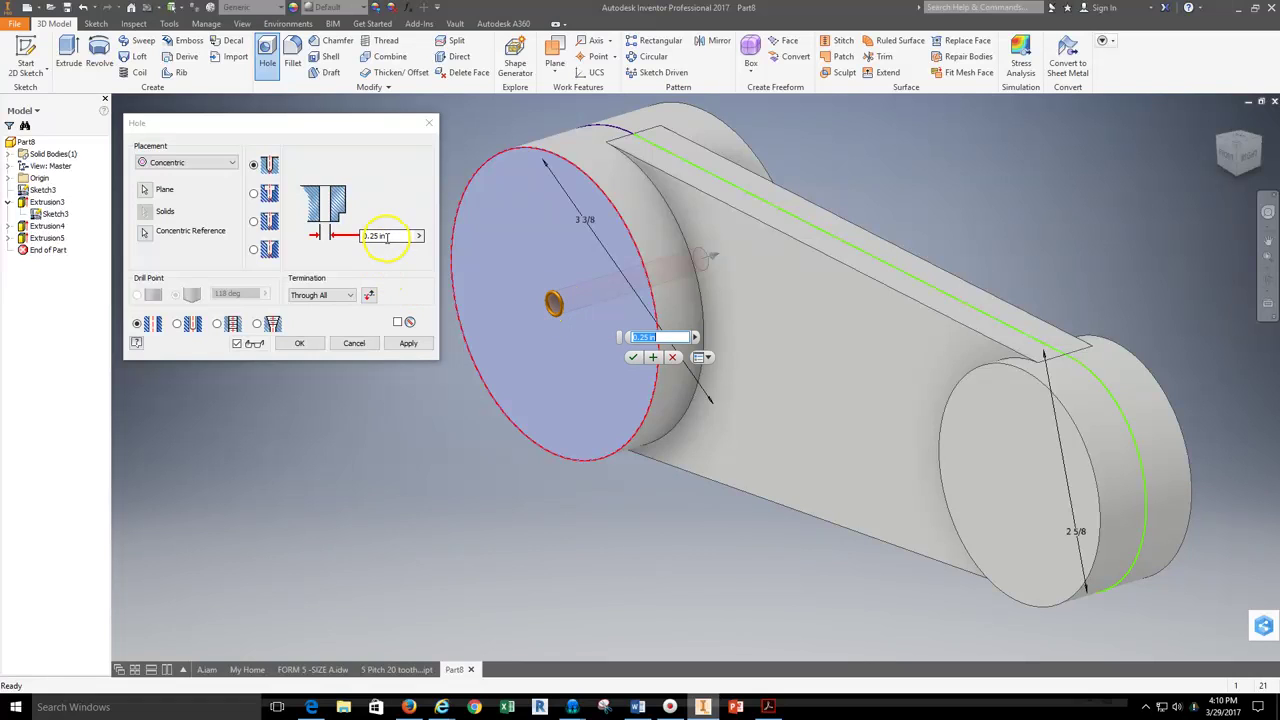
# Set the hole diameter to 2.0, Through All, and create Hole1
pyautogui.click(409, 706)
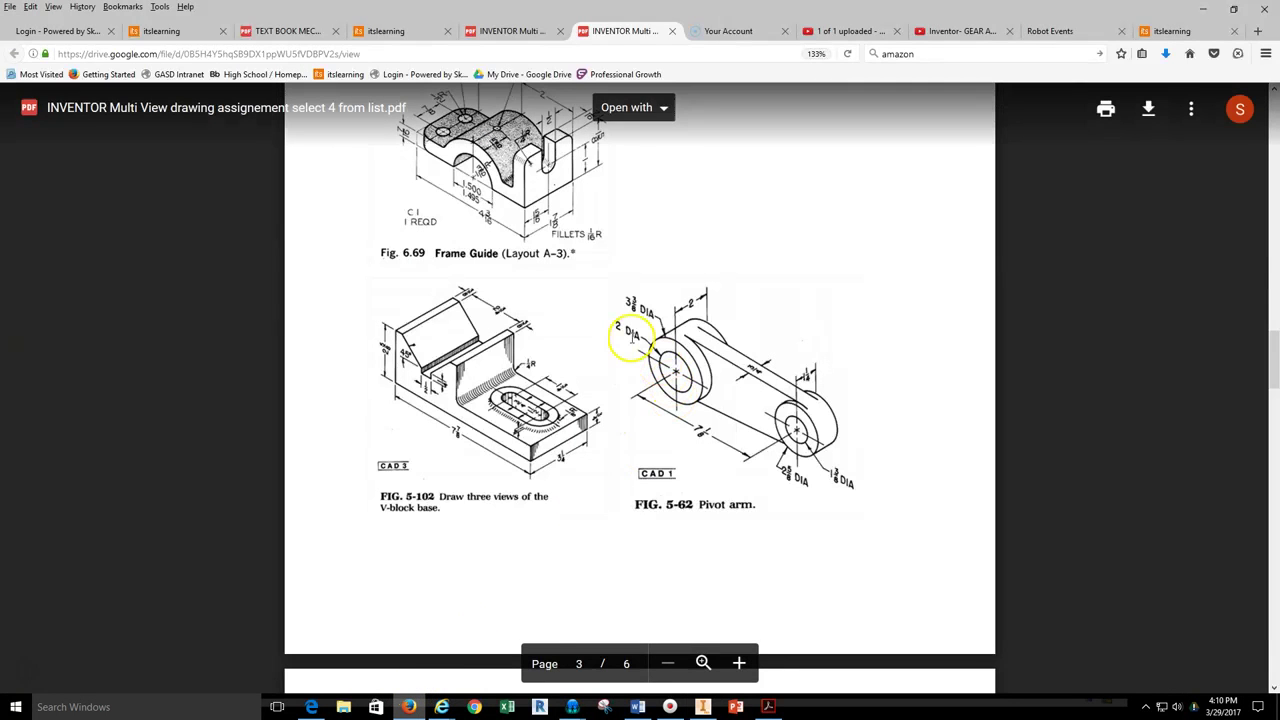
pyautogui.click(703, 706)
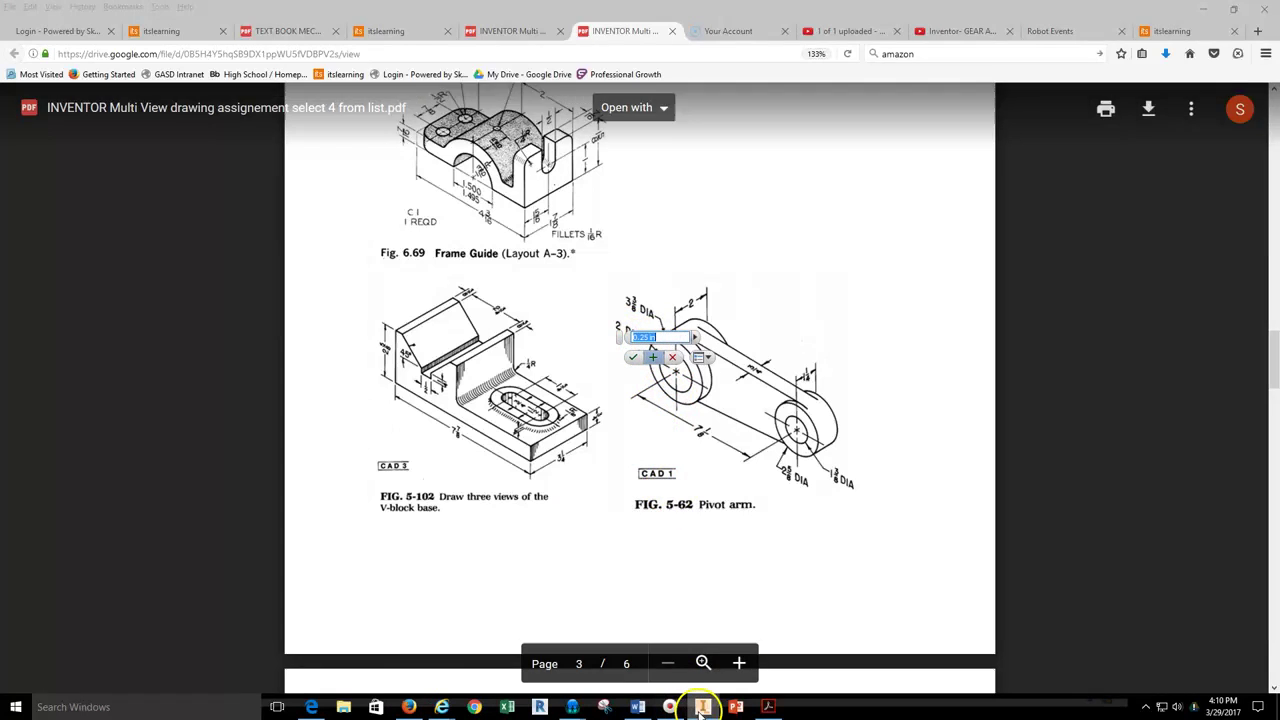
pyautogui.click(703, 706)
pyautogui.click(703, 706)
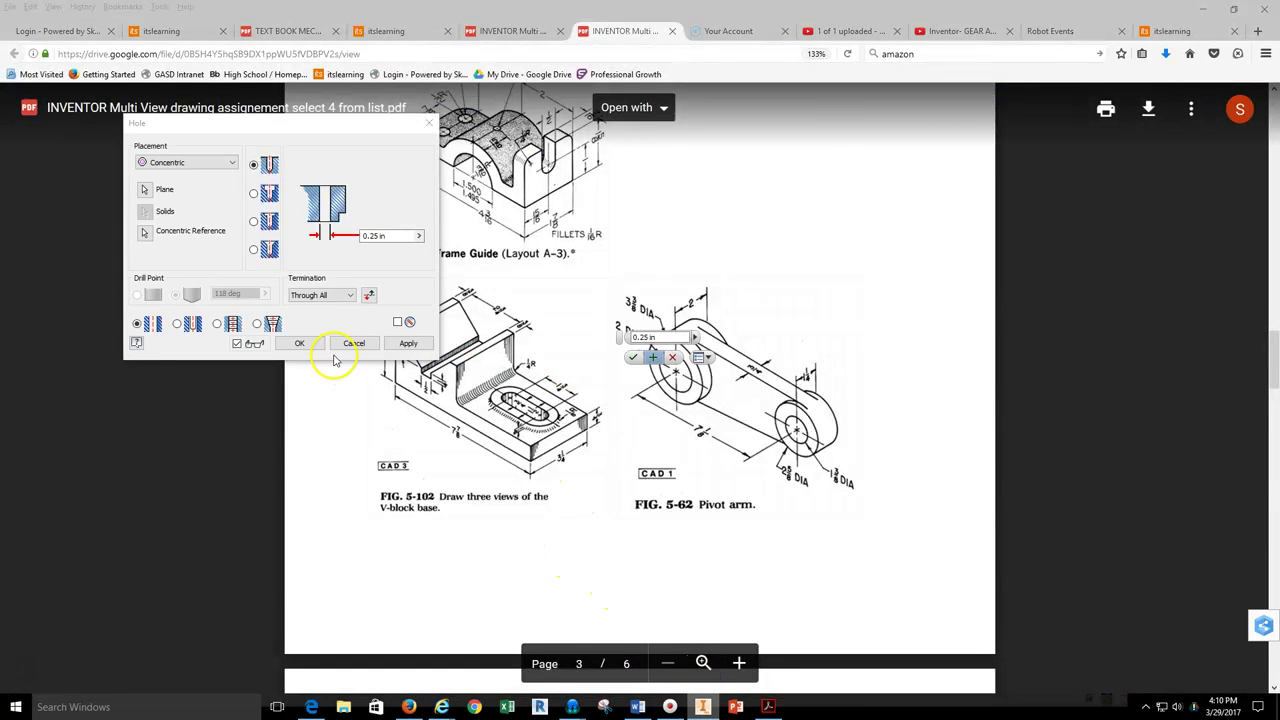
pyautogui.click(703, 706)
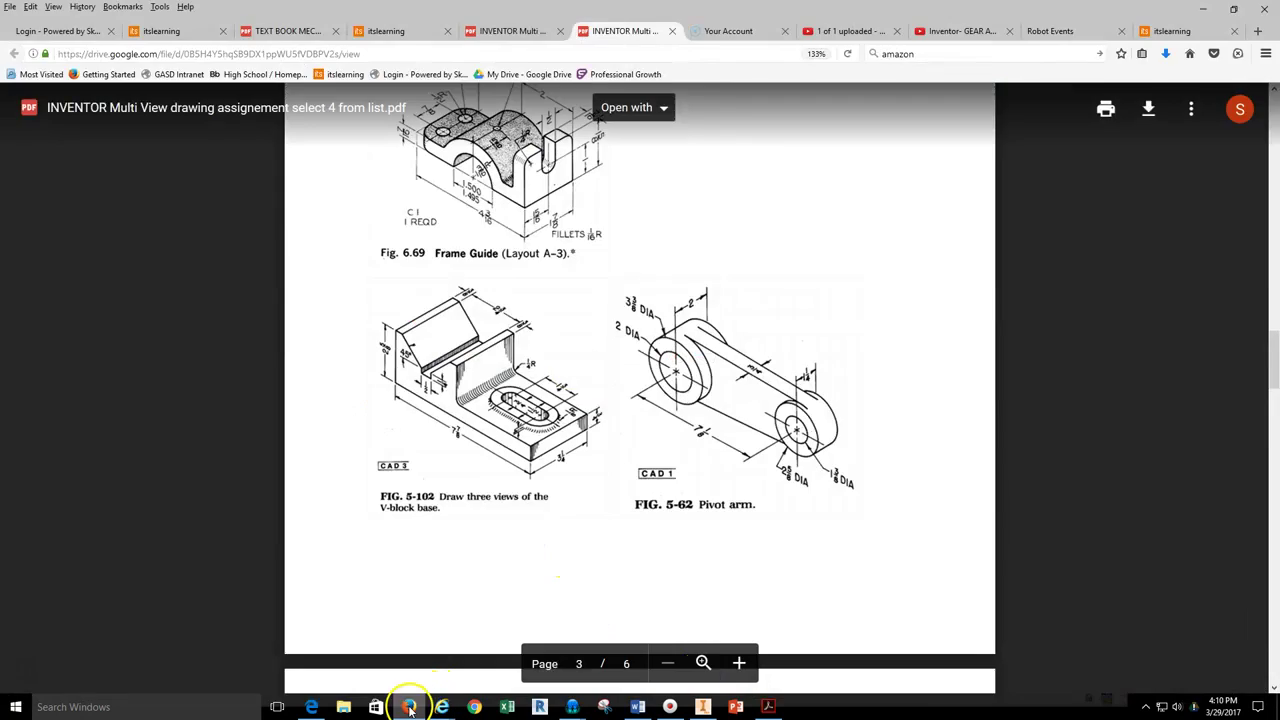
pyautogui.click(409, 703)
pyautogui.click(703, 706)
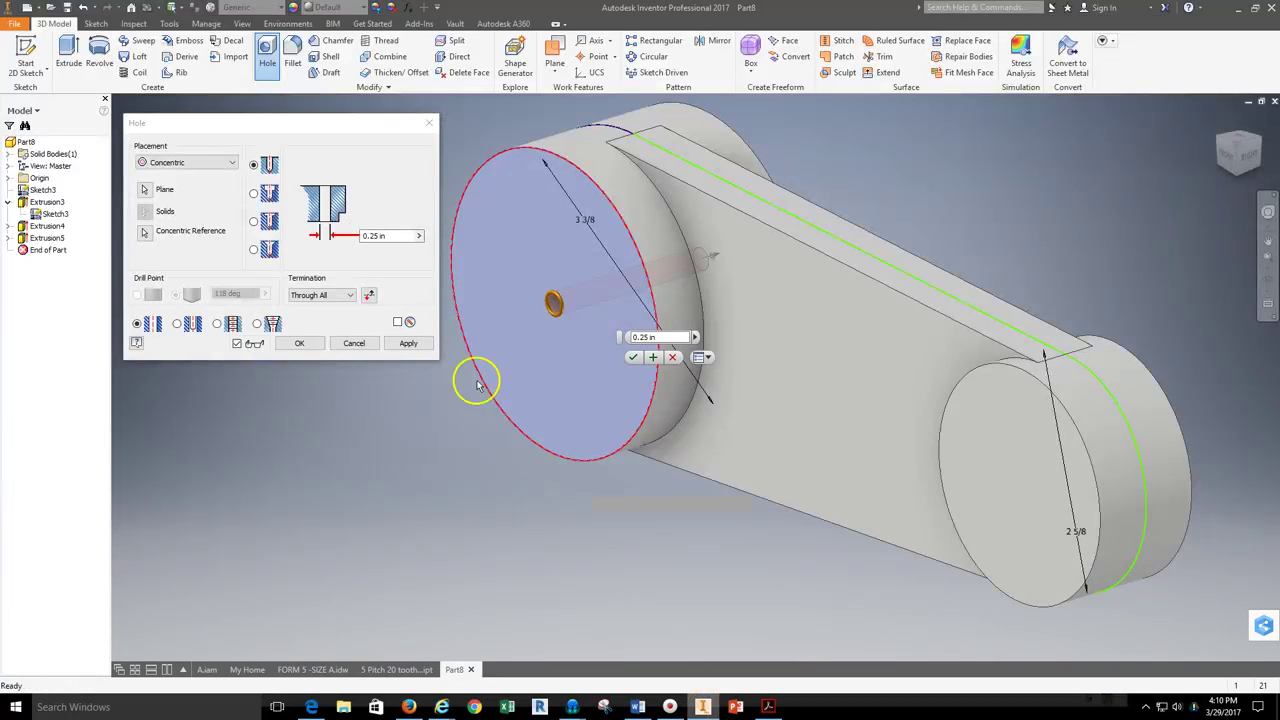
pyautogui.moveTo(379, 234); pyautogui.dragTo(355, 241)
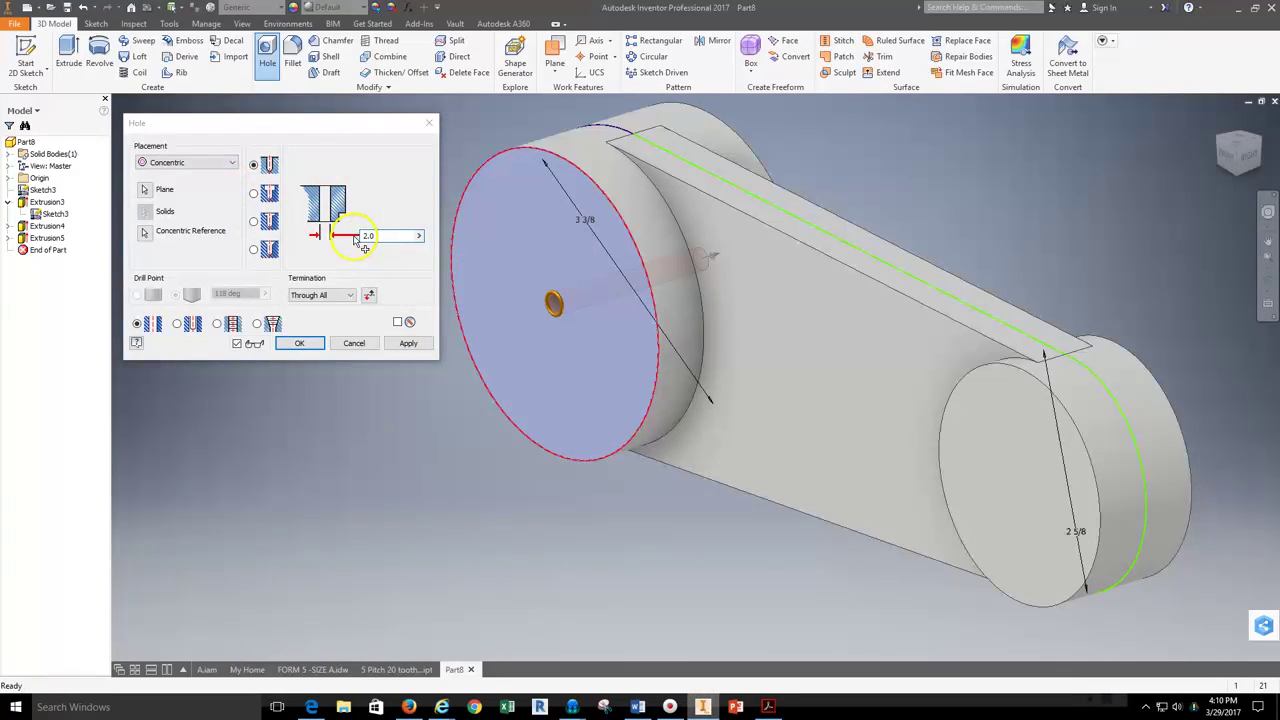
pyautogui.press('Return')
pyautogui.scroll(-3, 565, 300)
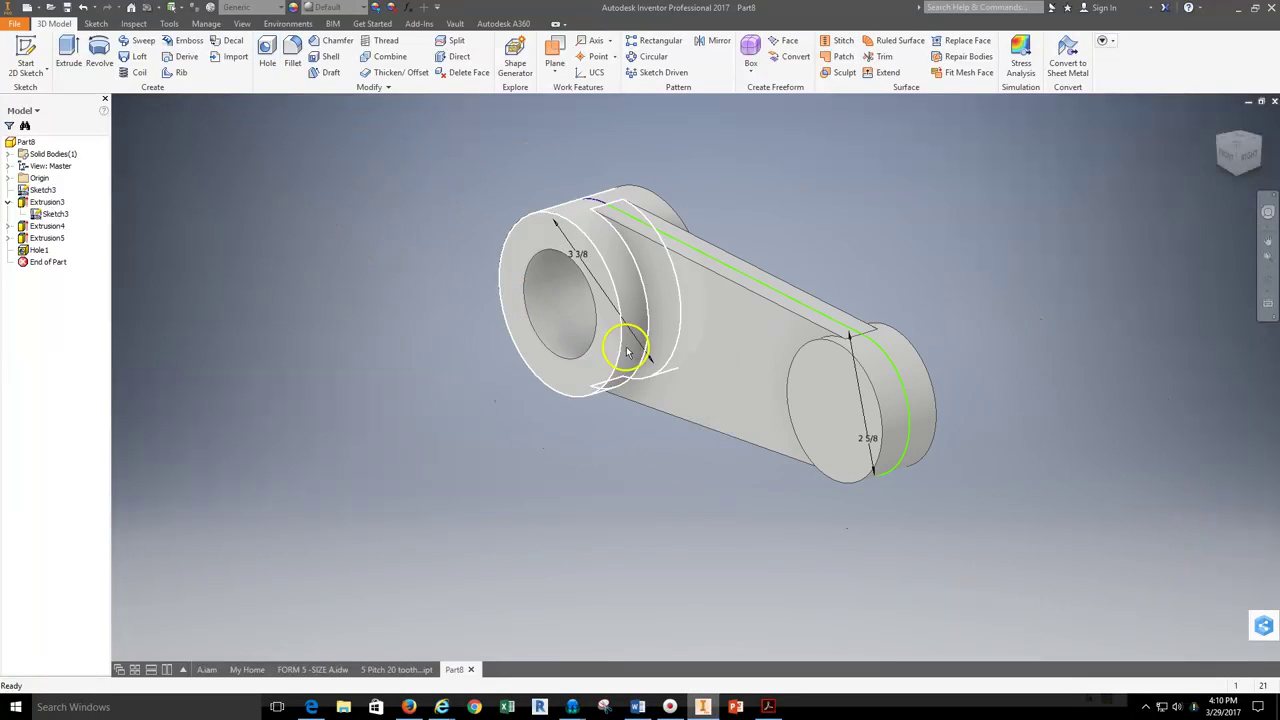
# Start a Concentric hole on the small boss end face, referenced to its circular edge
pyautogui.click(267, 55)
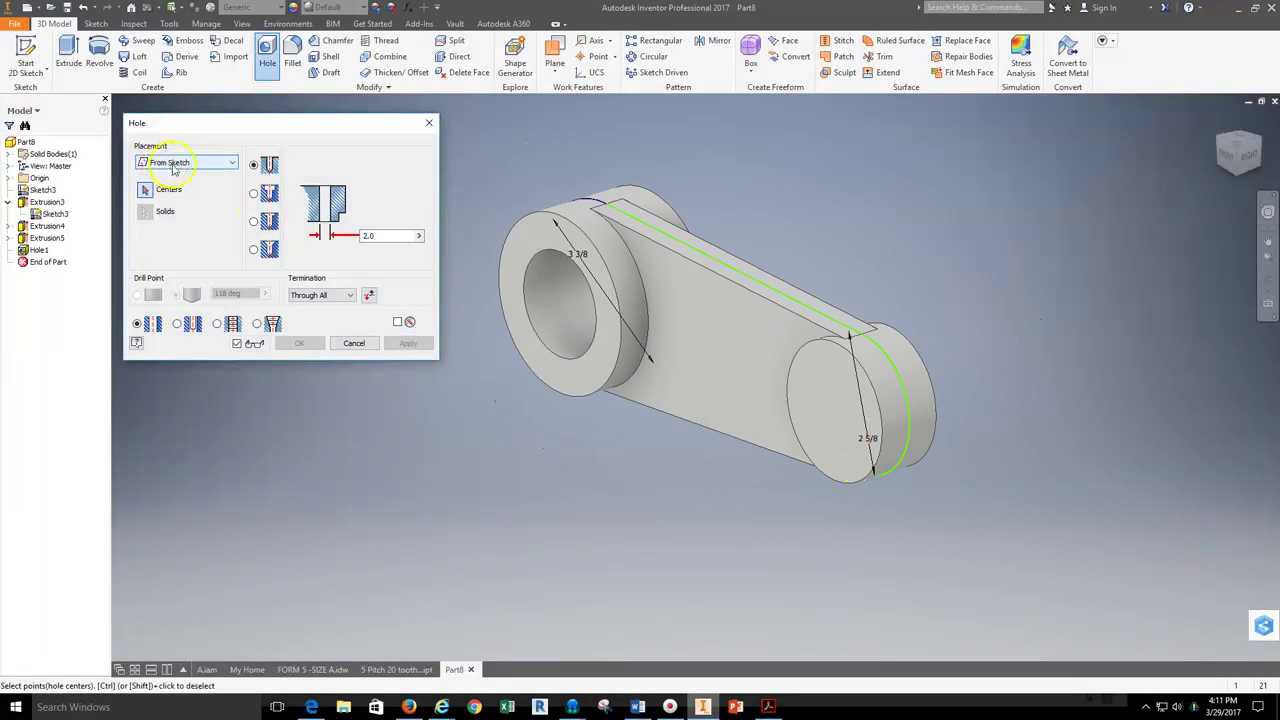
pyautogui.click(185, 162)
pyautogui.click(170, 199)
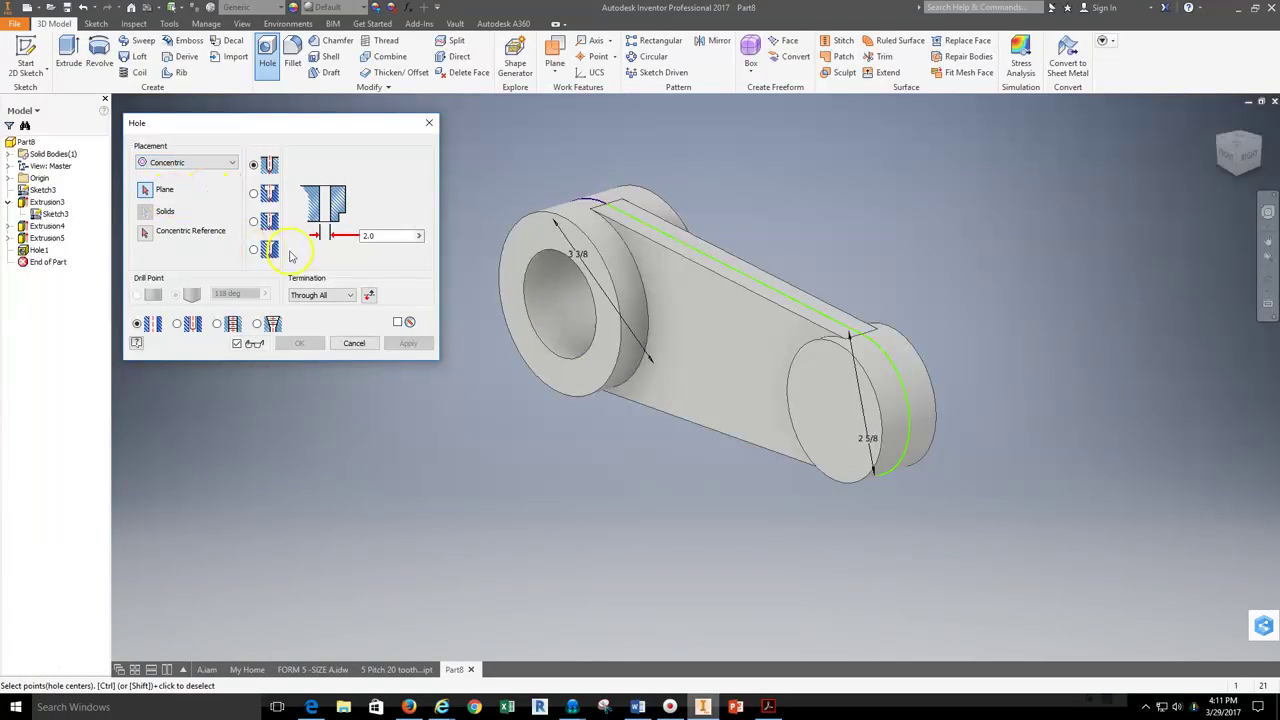
pyautogui.click(409, 707)
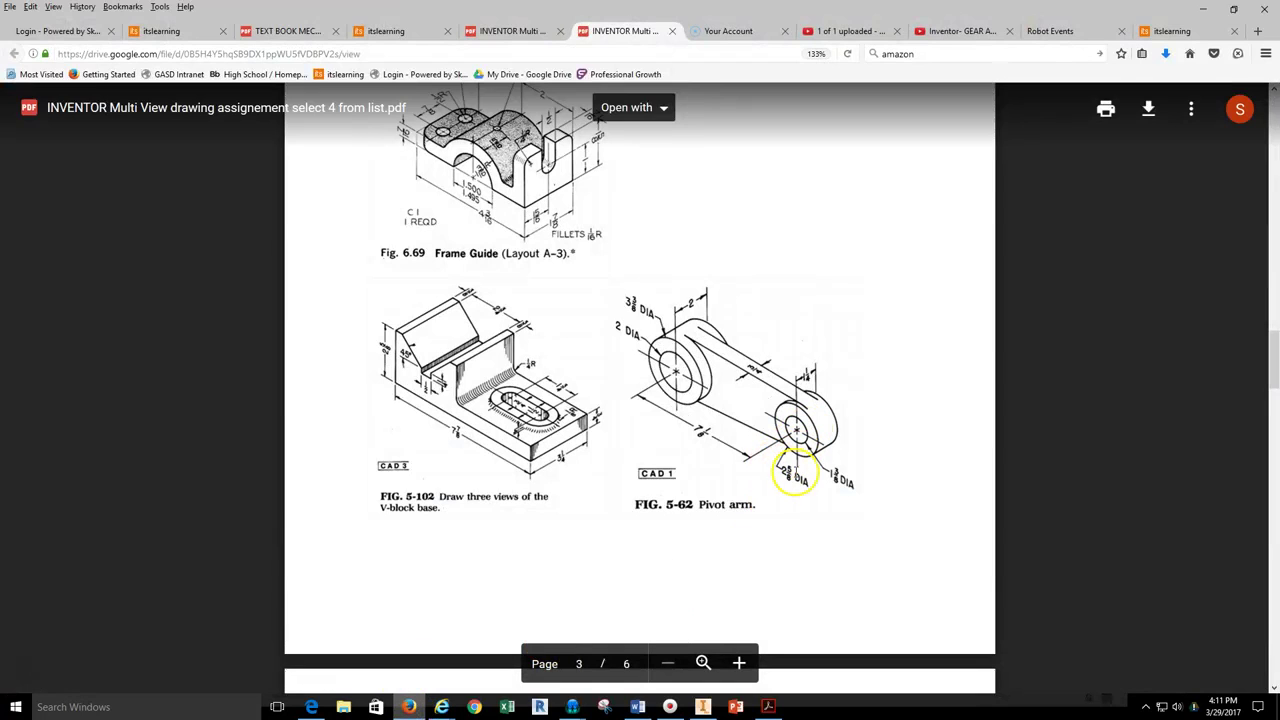
pyautogui.click(703, 707)
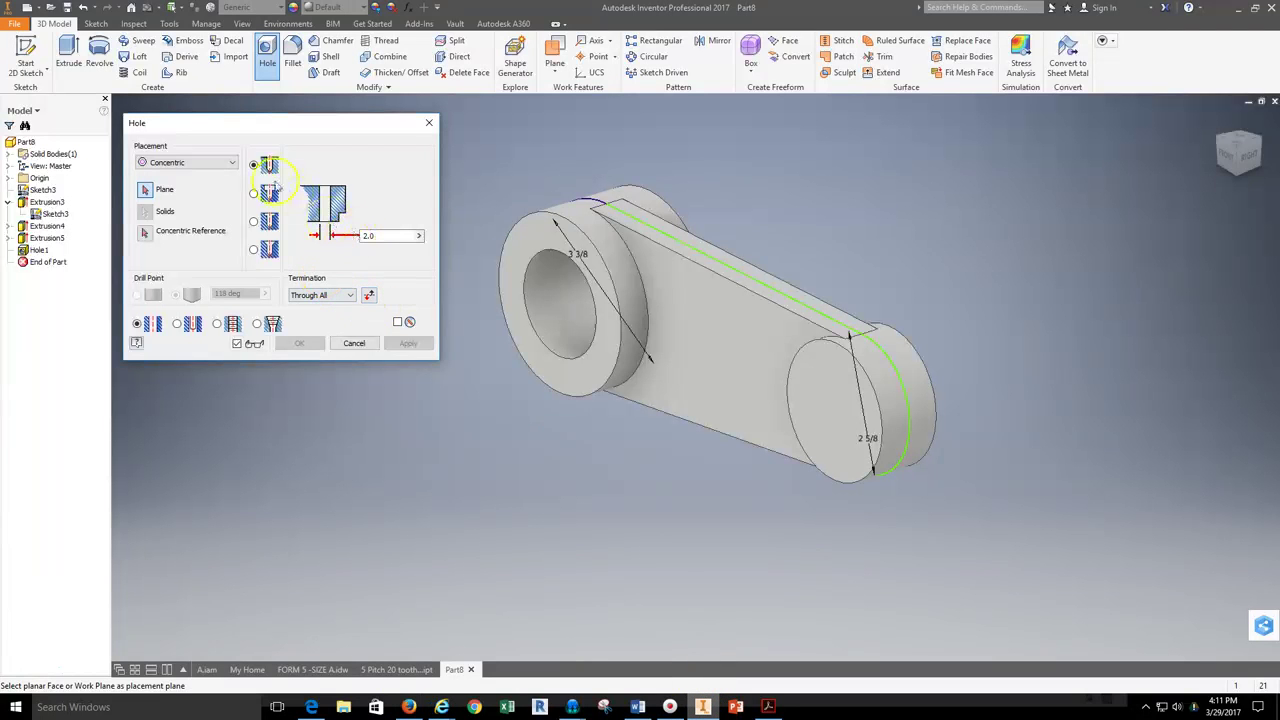
pyautogui.click(814, 372)
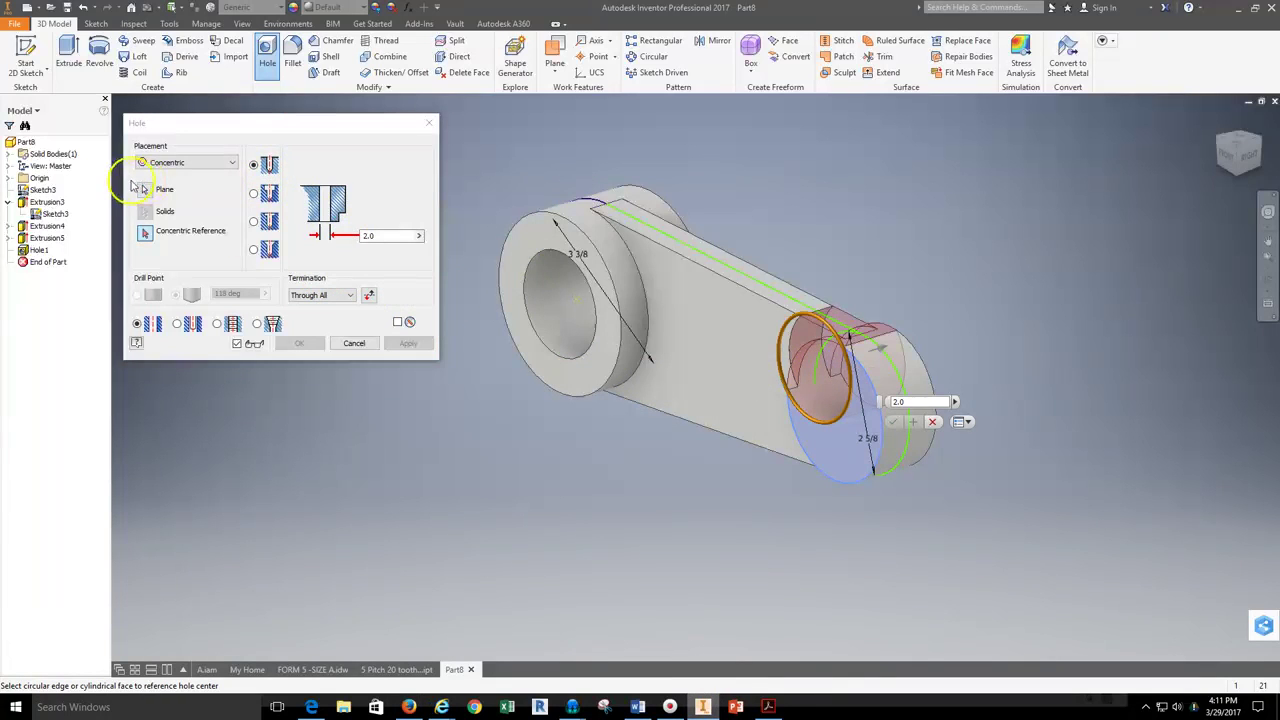
pyautogui.click(821, 478)
# Set the hole diameter to 1 3/8 and create Hole2
pyautogui.click(376, 235)
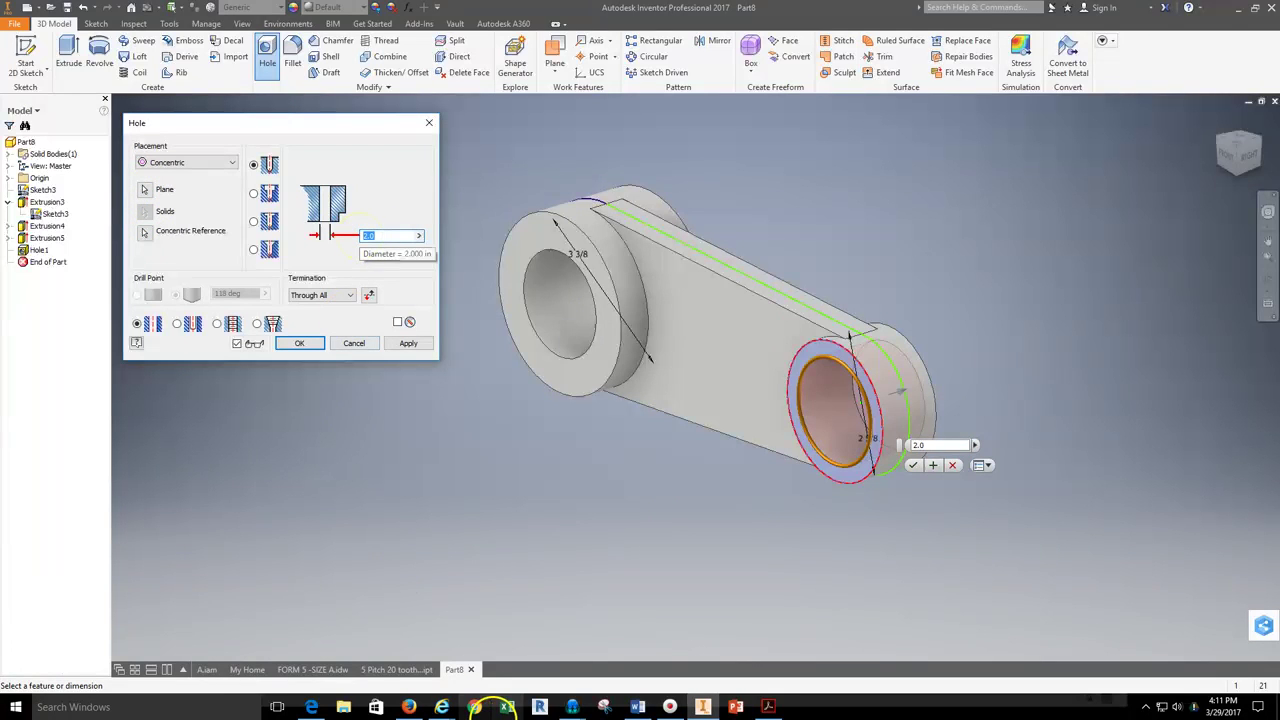
pyautogui.click(409, 707)
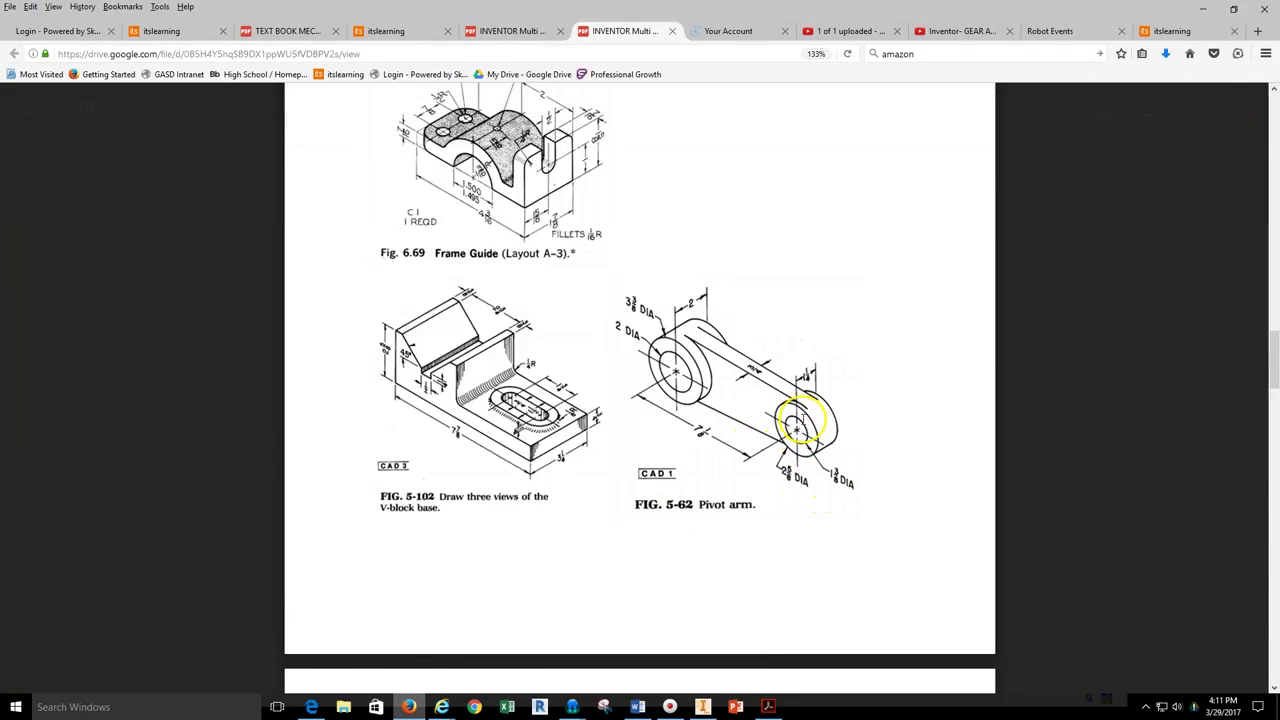
pyautogui.click(703, 707)
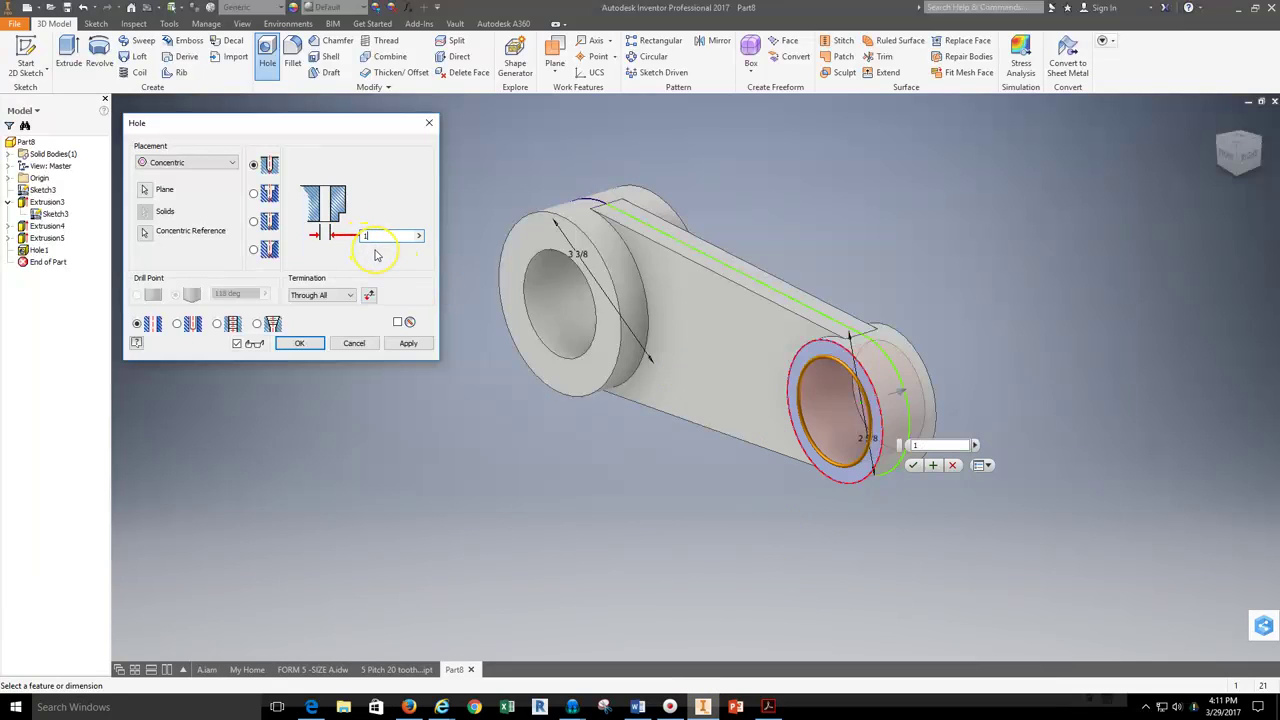
pyautogui.write('1')
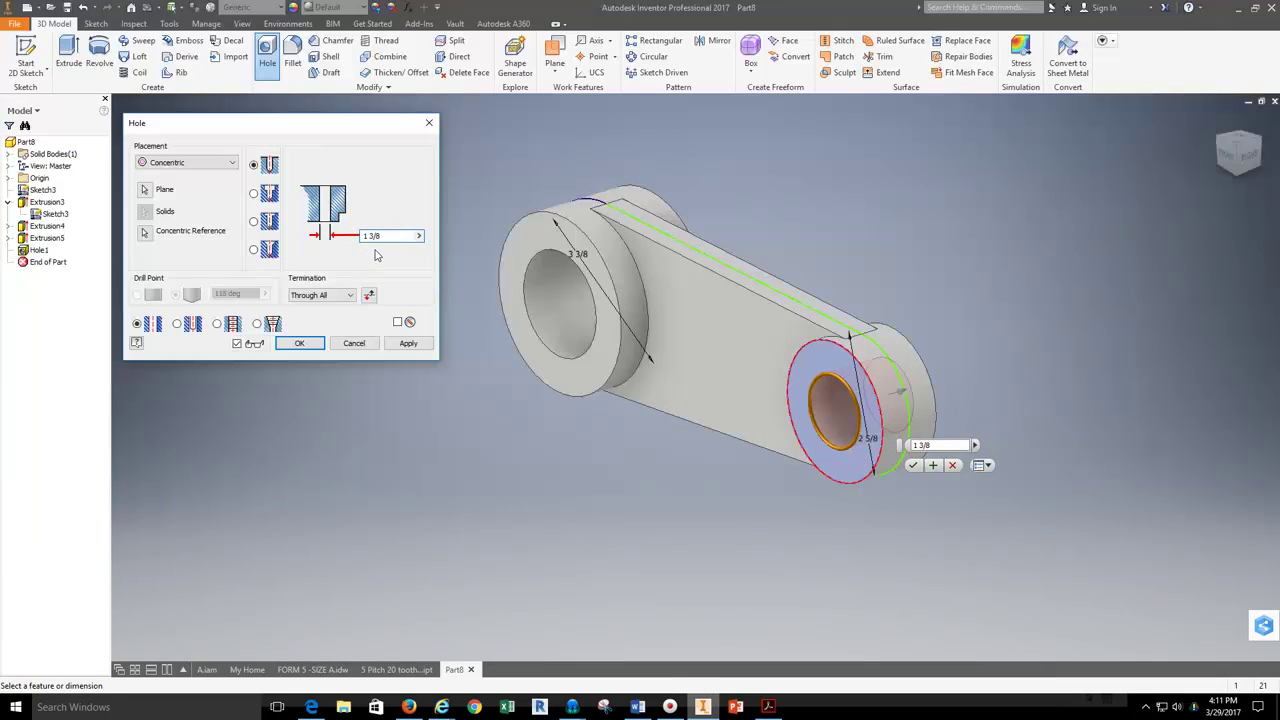
pyautogui.press('Return')
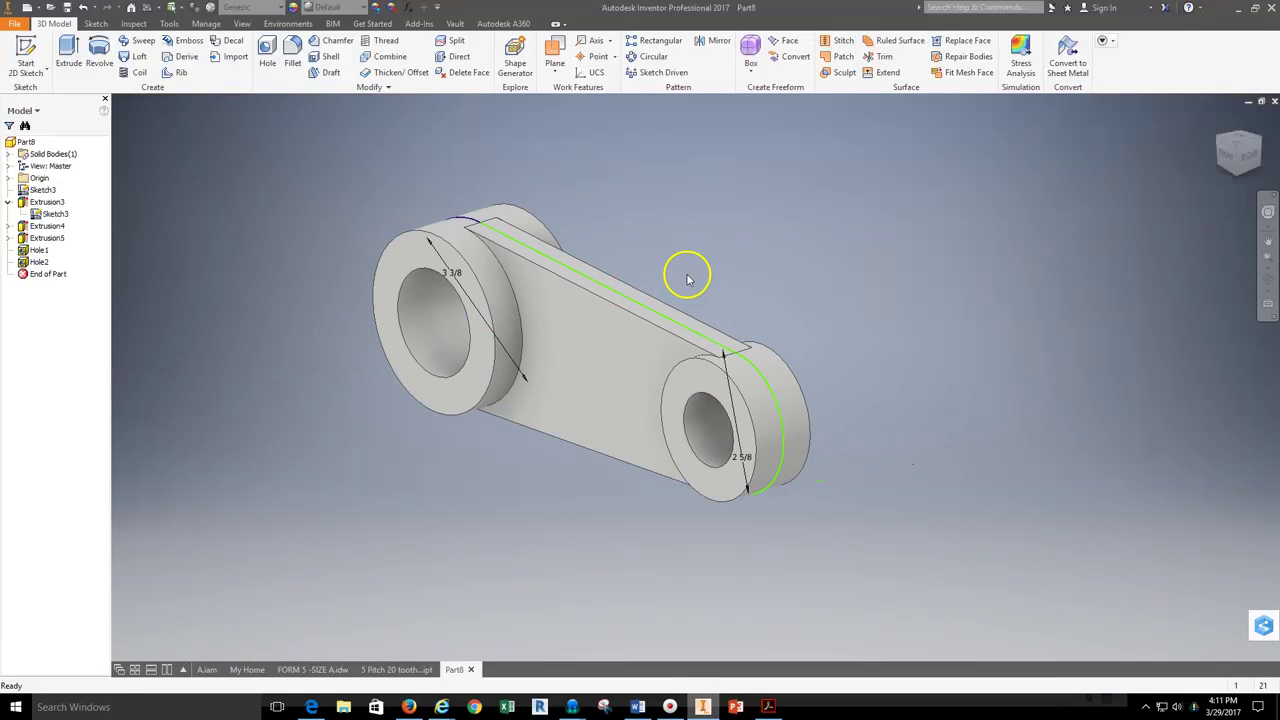
pyautogui.click(1267, 280)
pyautogui.moveTo(666, 389)
pyautogui.mouseDown()
pyautogui.moveTo(679, 362)
pyautogui.moveTo(743, 351)
pyautogui.moveTo(743, 383)
pyautogui.moveTo(674, 403)
pyautogui.moveTo(666, 472)
pyautogui.moveTo(640, 492)
pyautogui.mouseUp()
pyautogui.click(409, 707)
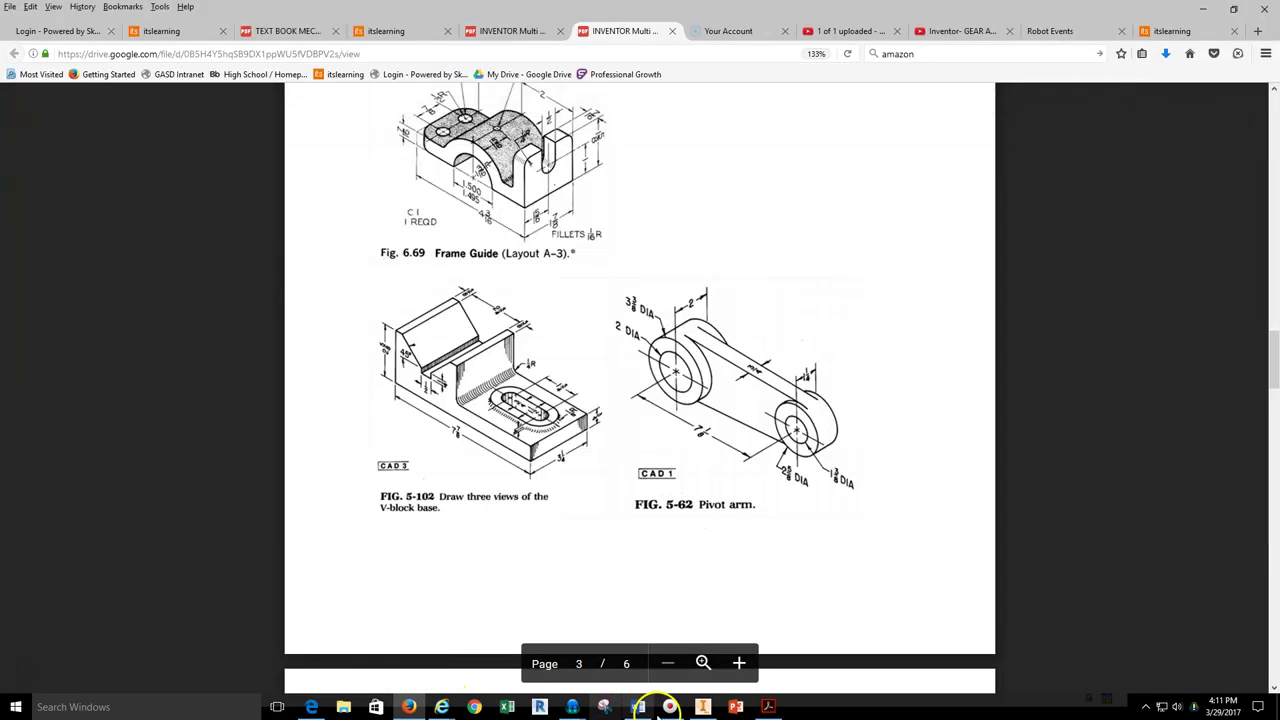
pyautogui.click(703, 707)
pyautogui.moveTo(573, 330); pyautogui.dragTo(780, 343)
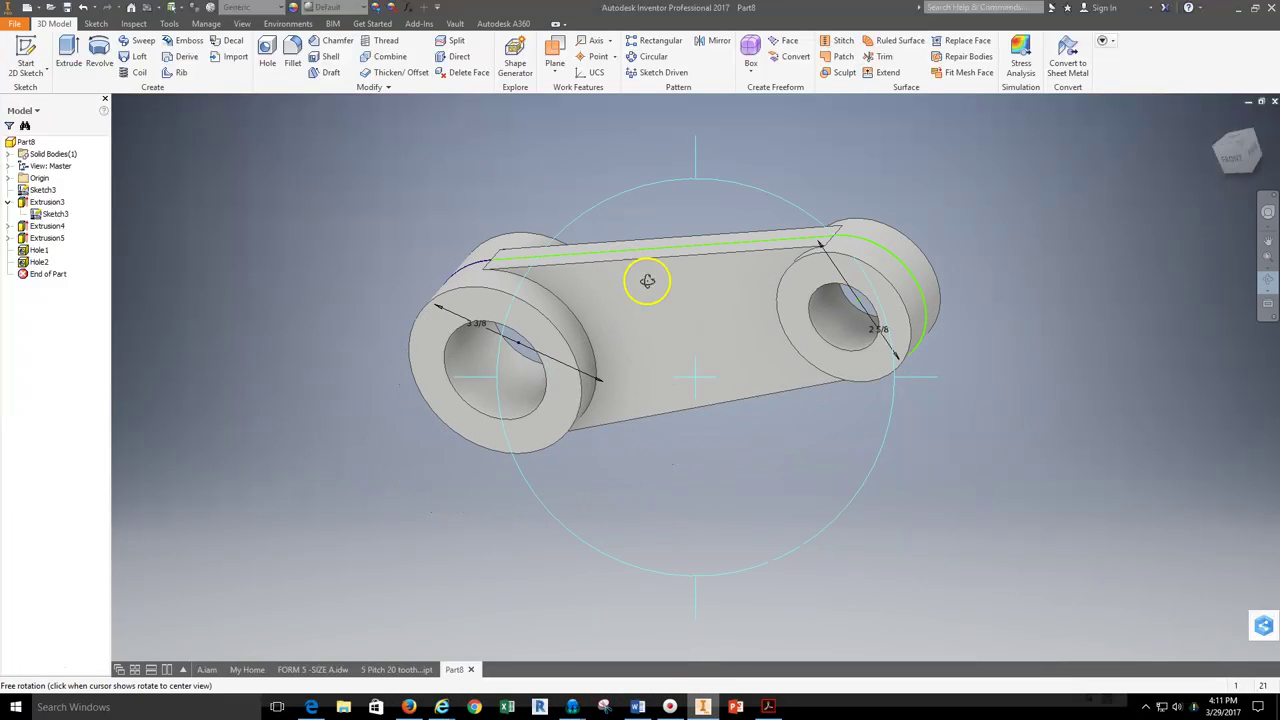